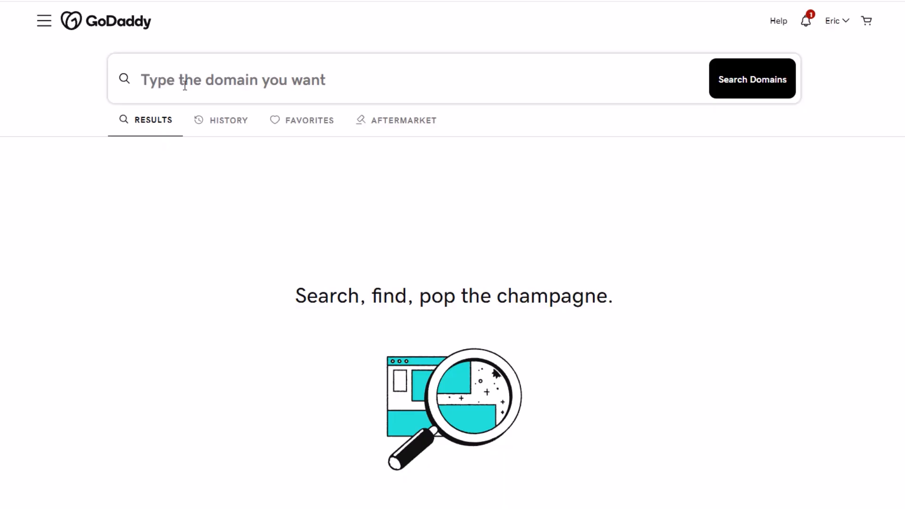
# Search domains with the prompt "I want a 3 letter domain with either .us or .cc or .co as the extension" and review the suggestions.
pyautogui.click(252, 69)
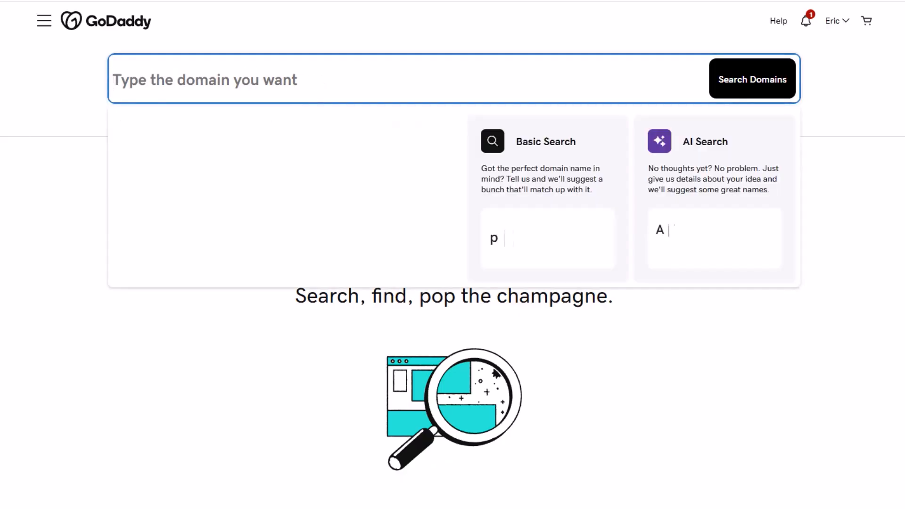
pyautogui.write('I want a 3 letter domain with either .us or .cc or .co as the extension')
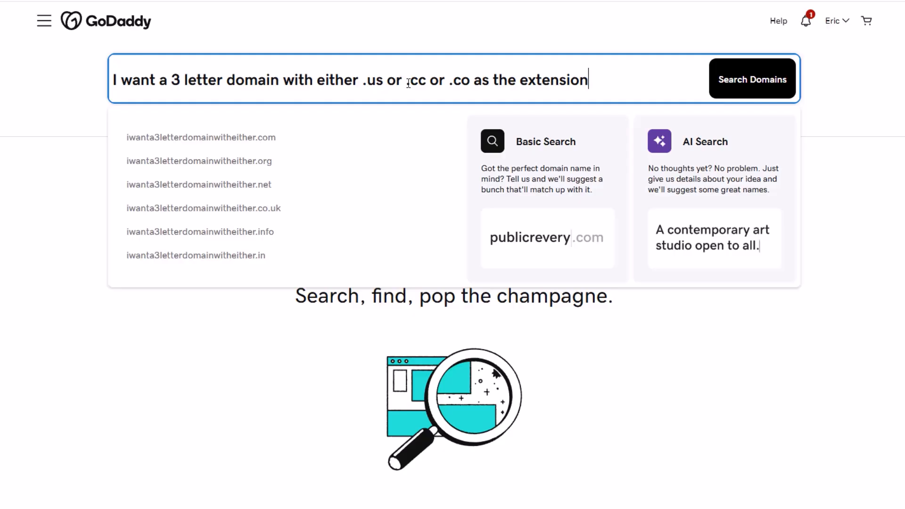
pyautogui.click(742, 89)
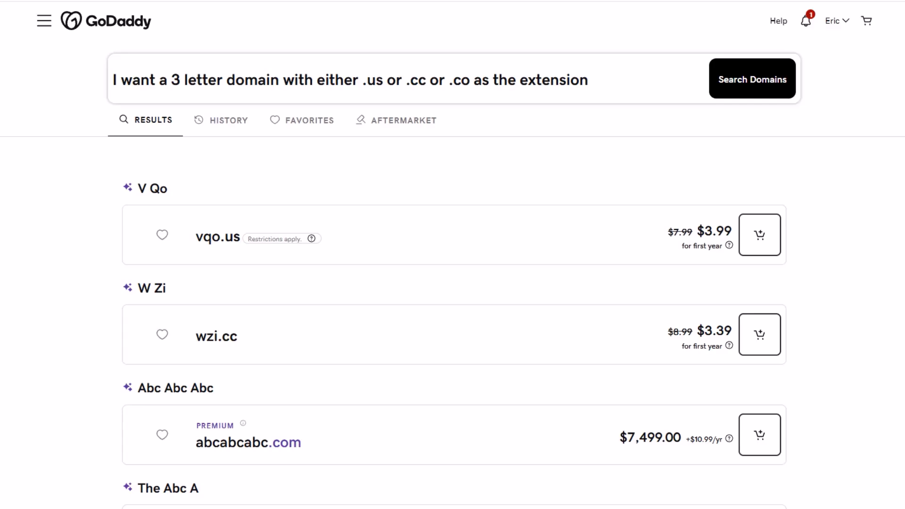
pyautogui.scroll(-2, 891, 141)
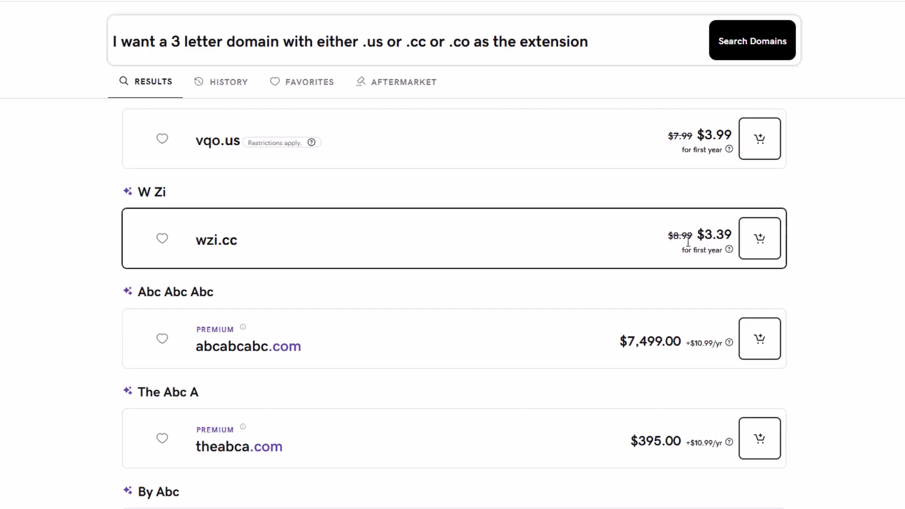
pyautogui.scroll(2, 65, 191)
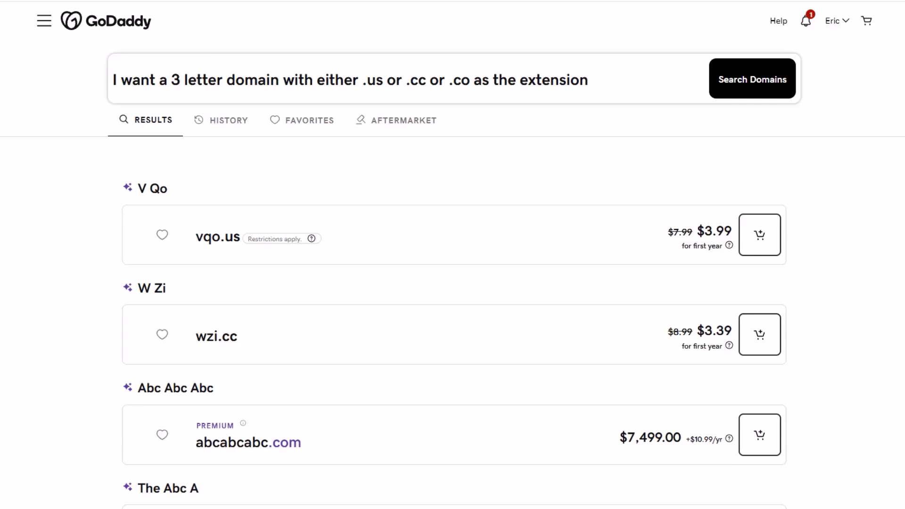
# Search with "I want a catchy 3 character domain with either .us or .cc as the extension" and review the suggested domains.
pyautogui.moveTo(589, 80); pyautogui.dragTo(85, 83)
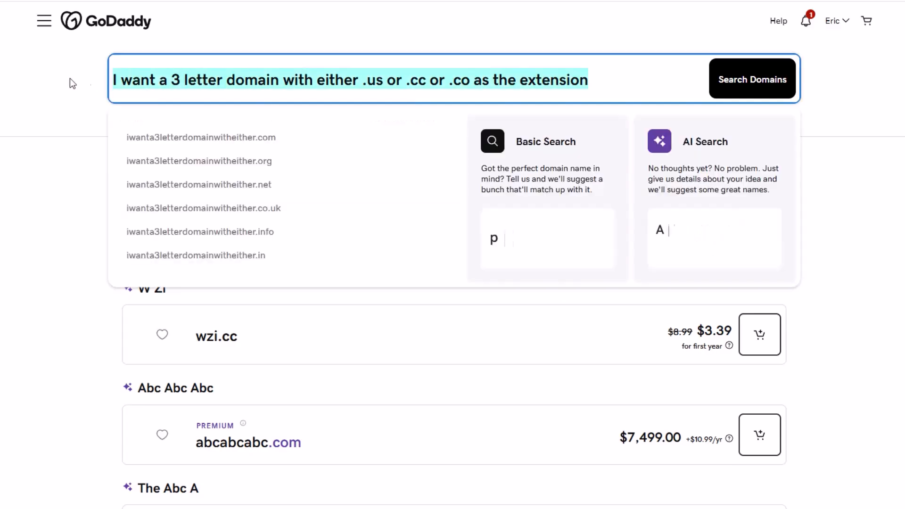
pyautogui.write('I want a catchy 3 character domain with either .us or .cc as the extension')
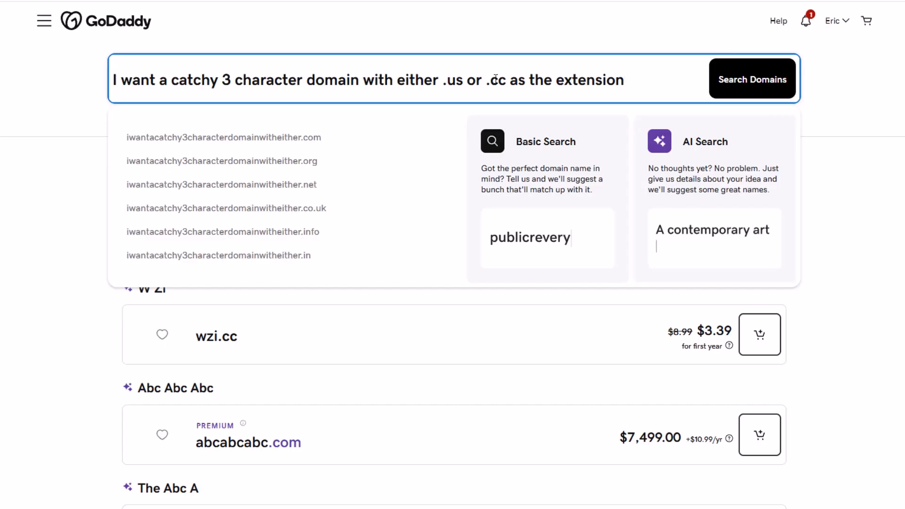
pyautogui.click(734, 88)
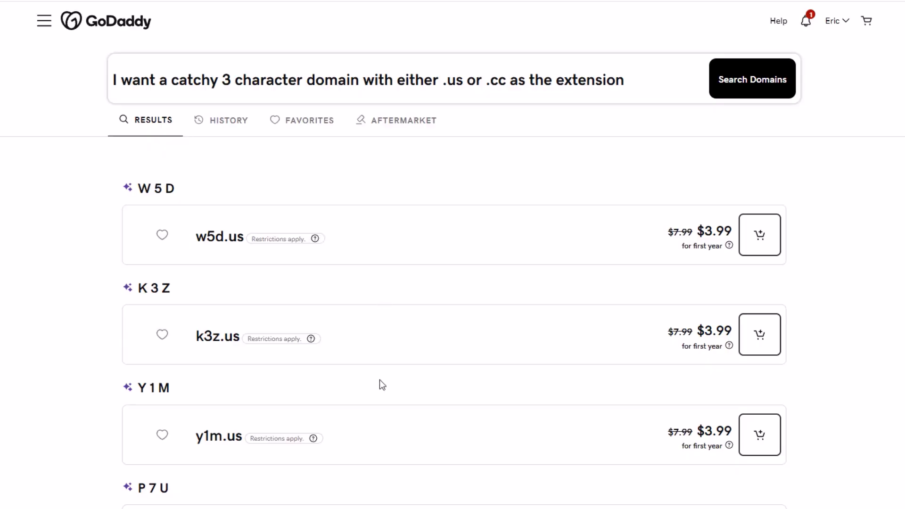
pyautogui.scroll(-3, 382, 385)
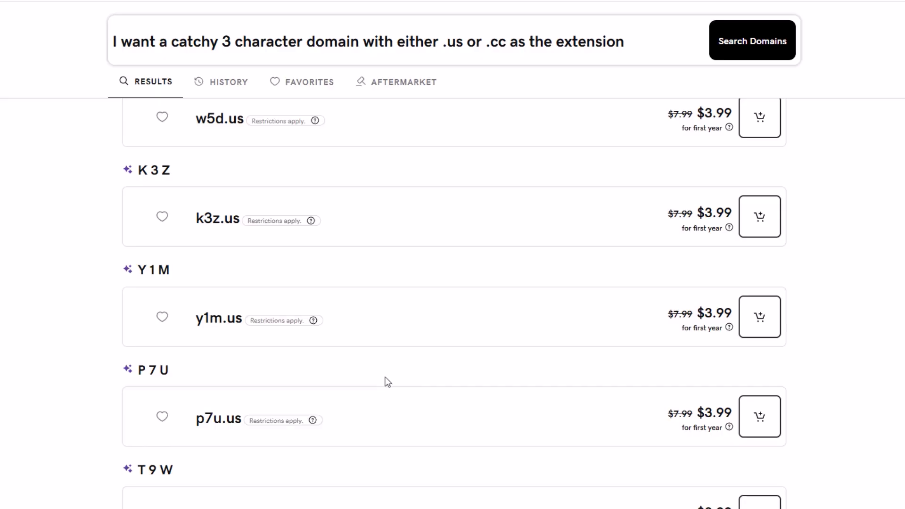
pyautogui.scroll(-3, 385, 377)
pyautogui.scroll(-4, 258, 363)
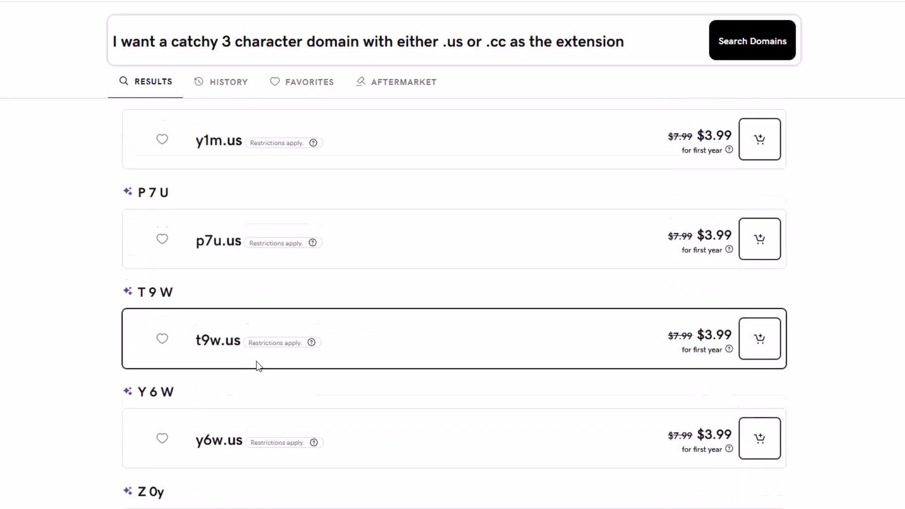
pyautogui.scroll(9, 258, 363)
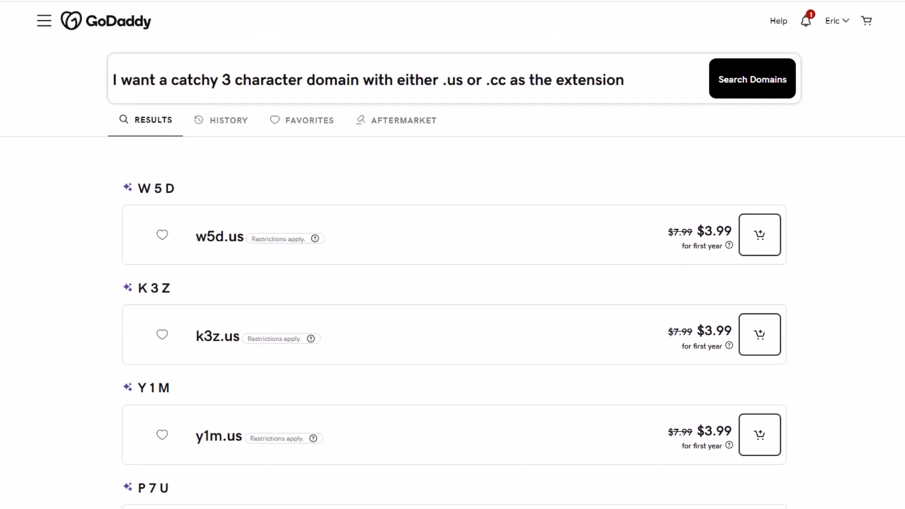
# Reload the page for fresh domain suggestions and save v8r.us as a favorite.
pyautogui.click(59, 1)
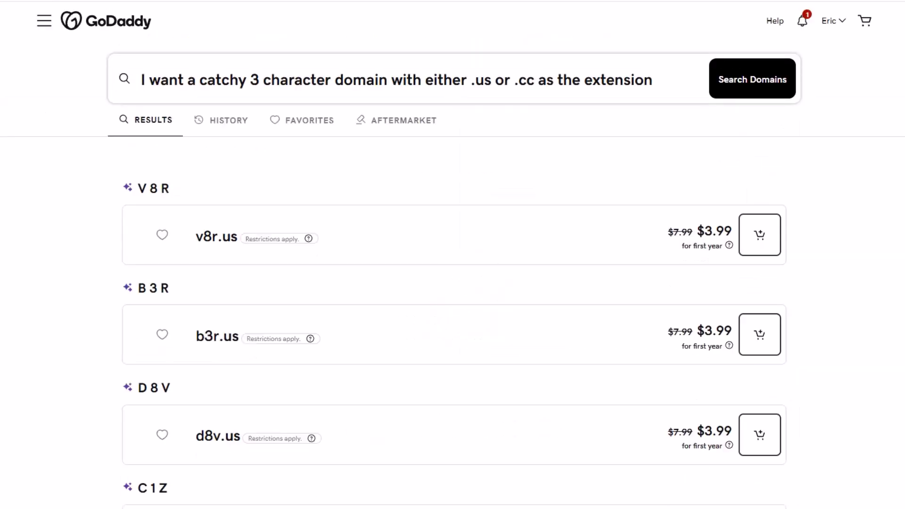
pyautogui.scroll(-1, 607, 116)
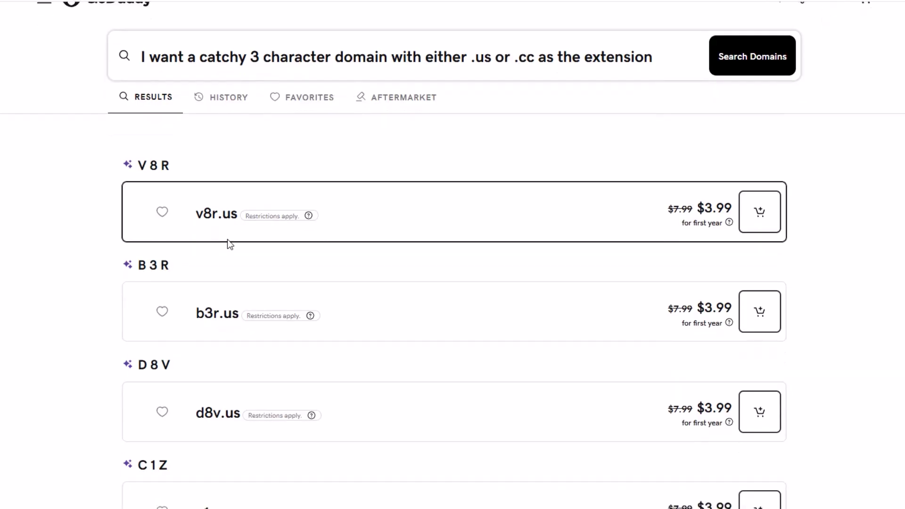
pyautogui.scroll(-2, 222, 238)
pyautogui.scroll(-1, 142, 302)
pyautogui.scroll(2, 140, 303)
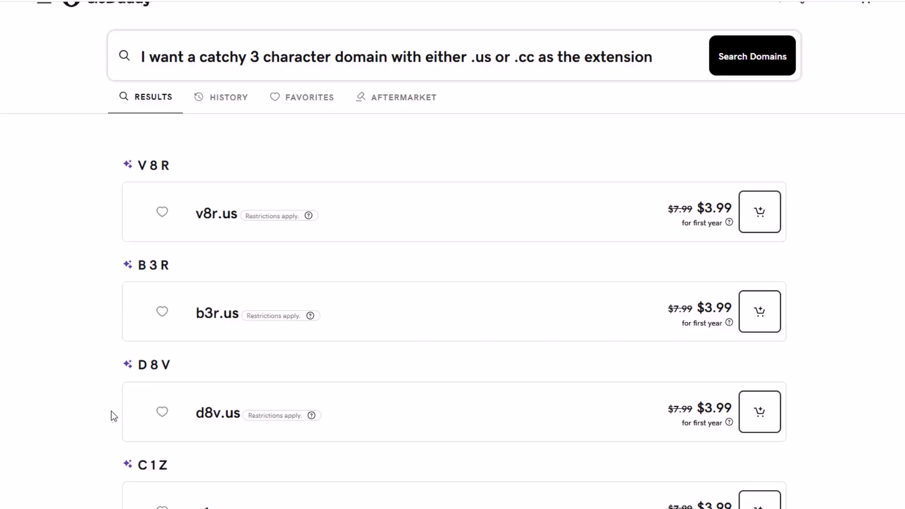
pyautogui.scroll(-4, 148, 382)
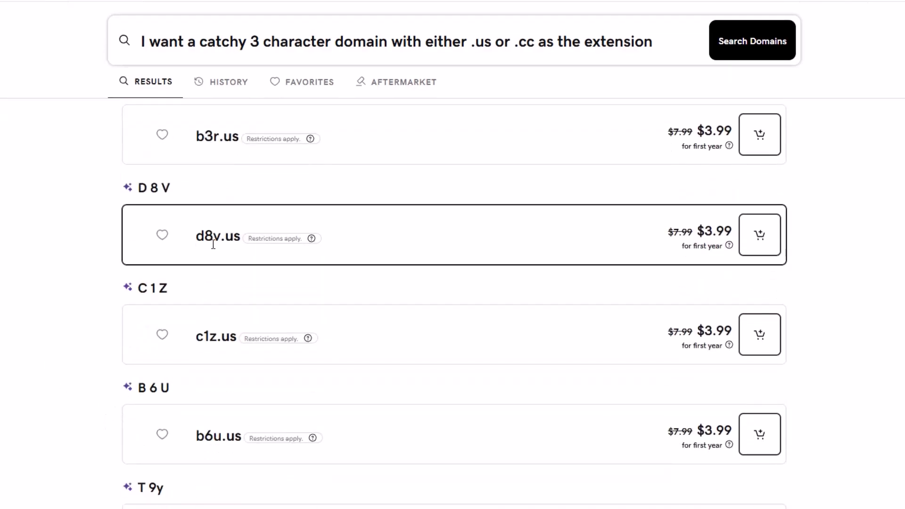
pyautogui.scroll(4, 151, 259)
pyautogui.click(163, 236)
# Reload the suggestions once more and save nyq.us as a favorite.
pyautogui.click(151, 123)
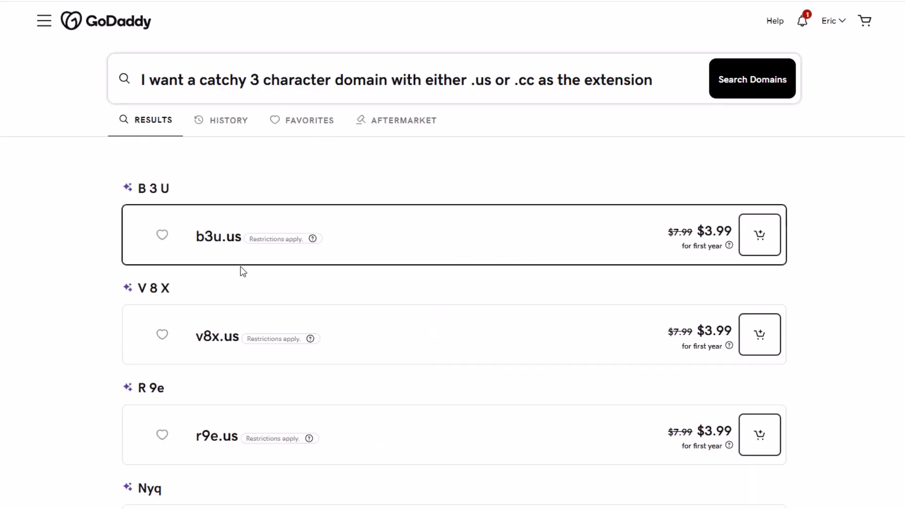
pyautogui.scroll(-5, 234, 276)
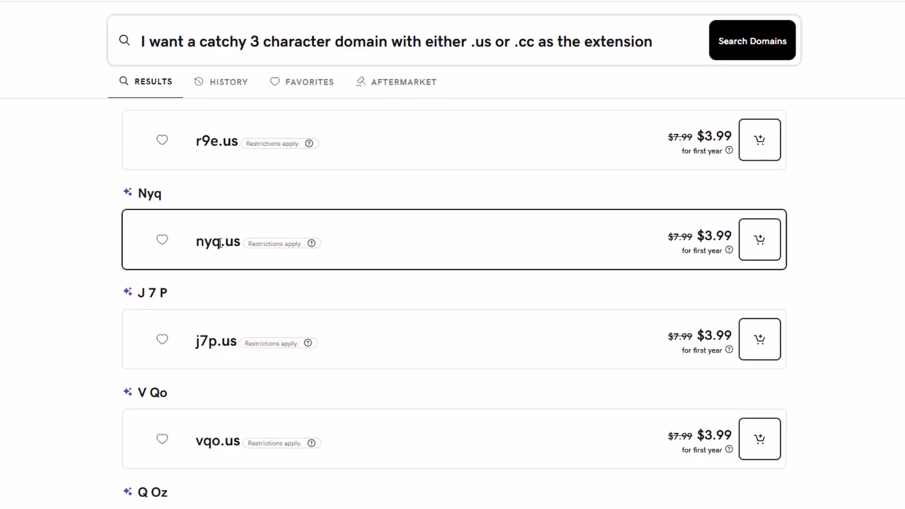
pyautogui.scroll(-3, 218, 251)
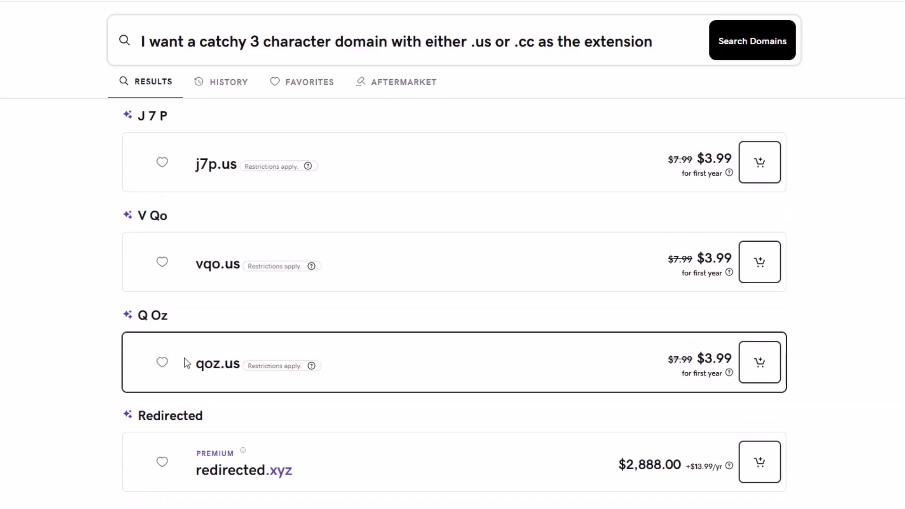
pyautogui.scroll(3, 162, 254)
pyautogui.click(162, 252)
pyautogui.scroll(5, 91, 338)
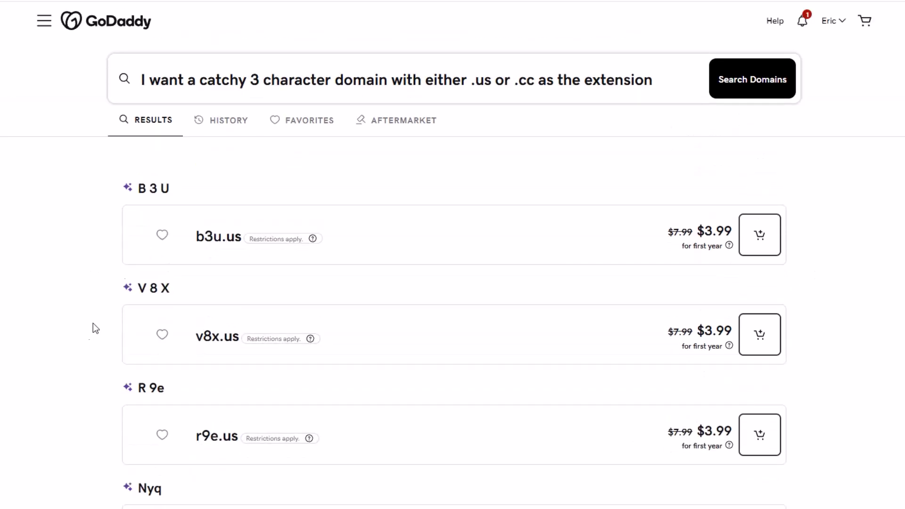
# Shorten the search prompt to "I want a catchy 3 character domain with .cc as the extension" and run it.
pyautogui.click(515, 80)
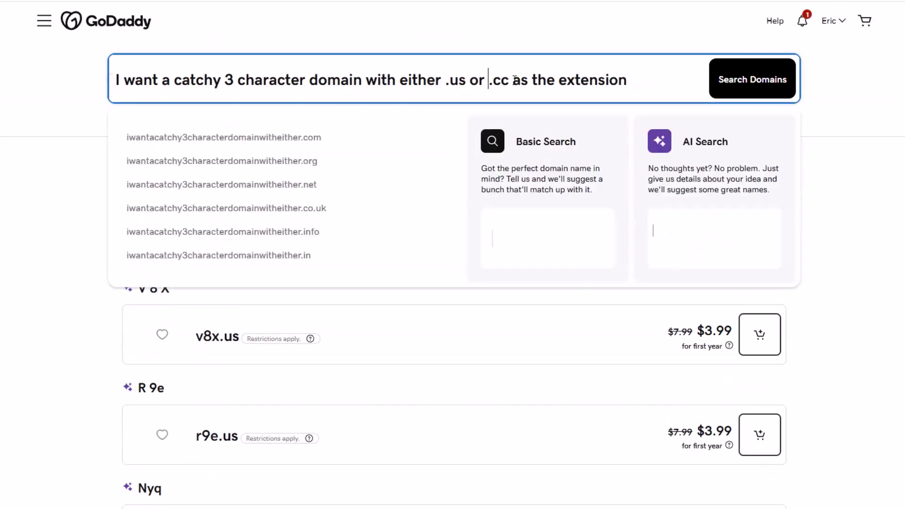
pyautogui.moveTo(485, 80); pyautogui.dragTo(397, 81)
pyautogui.press('BackSpace')
pyautogui.click(742, 79)
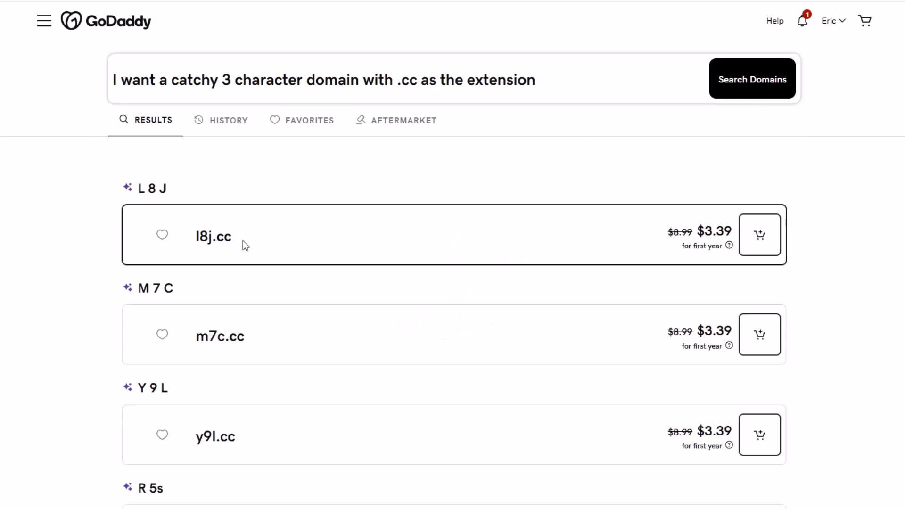
# Save v4m.cc from the .cc suggestions as a favorite and open the list of favorite domains.
pyautogui.scroll(-1, 249, 242)
pyautogui.scroll(-3, 248, 238)
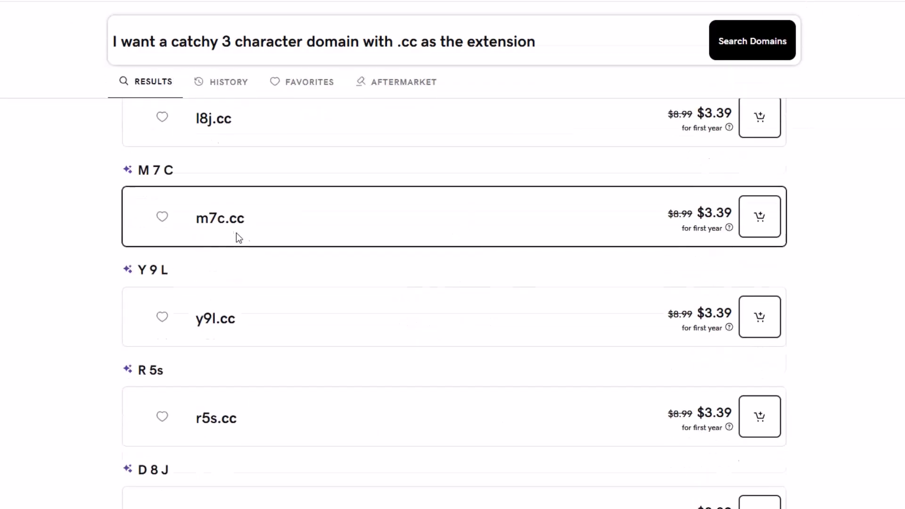
pyautogui.scroll(-3, 267, 246)
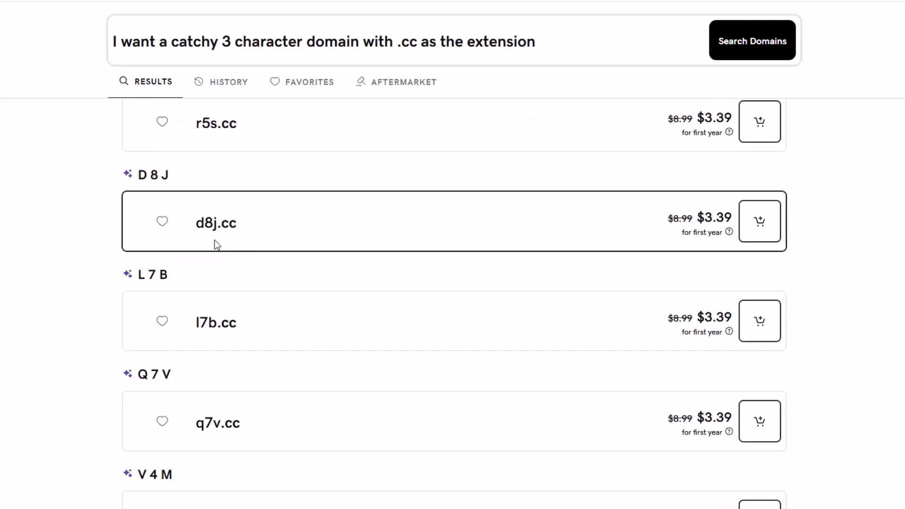
pyautogui.scroll(-4, 285, 296)
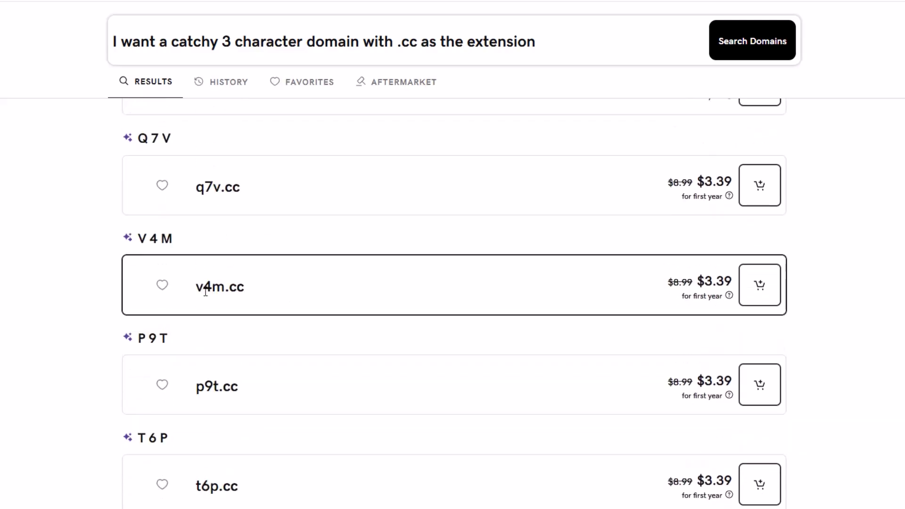
pyautogui.scroll(-2, 250, 291)
pyautogui.click(162, 167)
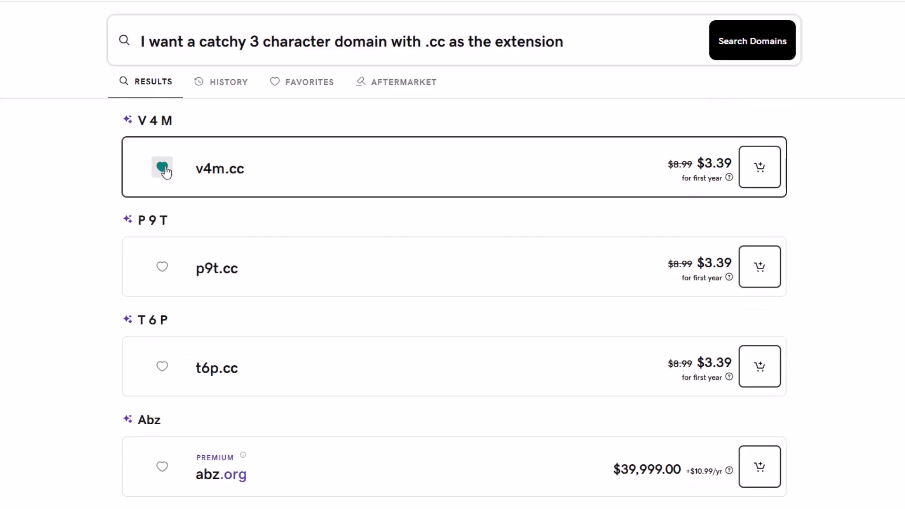
pyautogui.click(310, 83)
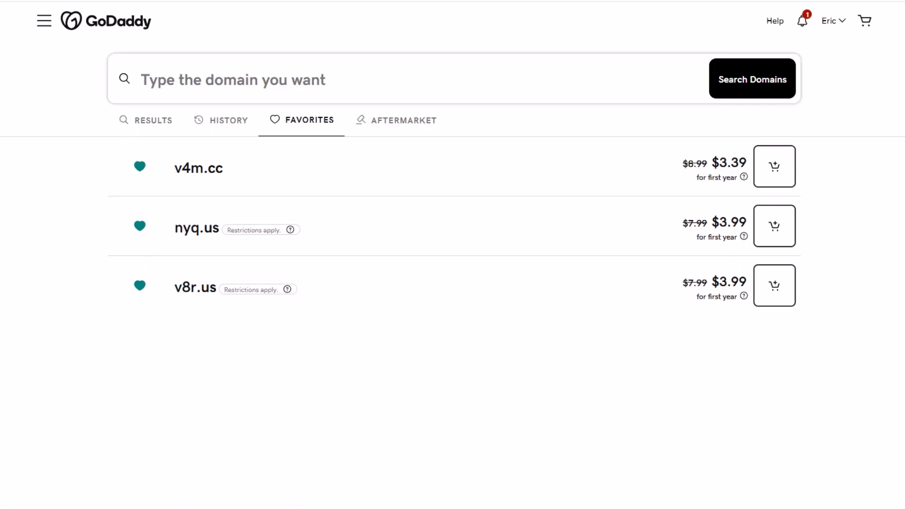
# Search for the domain d4u.us, select it and continue to the cart with the default add-on choices.
pyautogui.click(126, 78)
pyautogui.write('d4u.us')
pyautogui.press('Return')
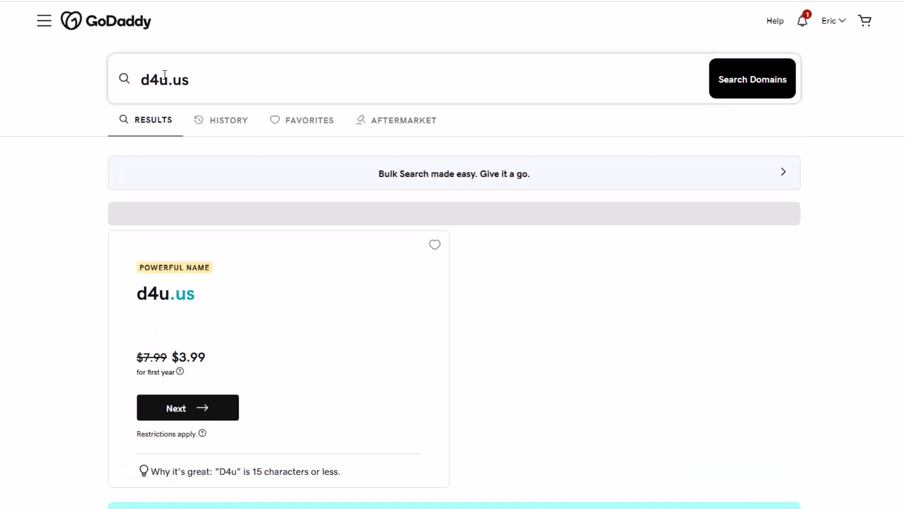
pyautogui.scroll(-1, 294, 347)
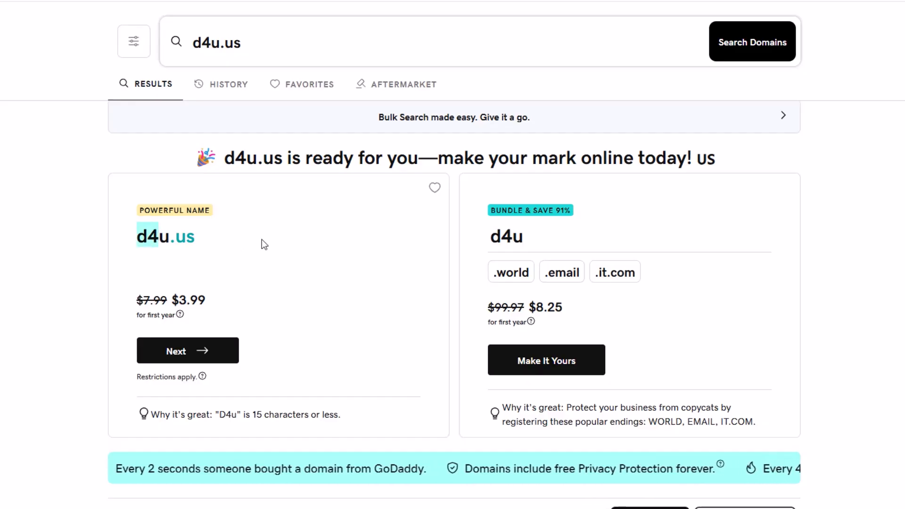
pyautogui.click(196, 350)
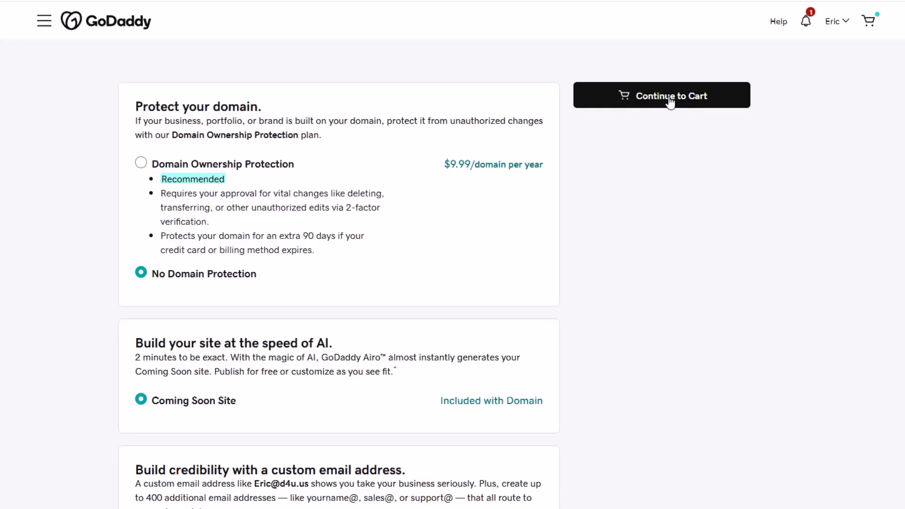
pyautogui.click(666, 100)
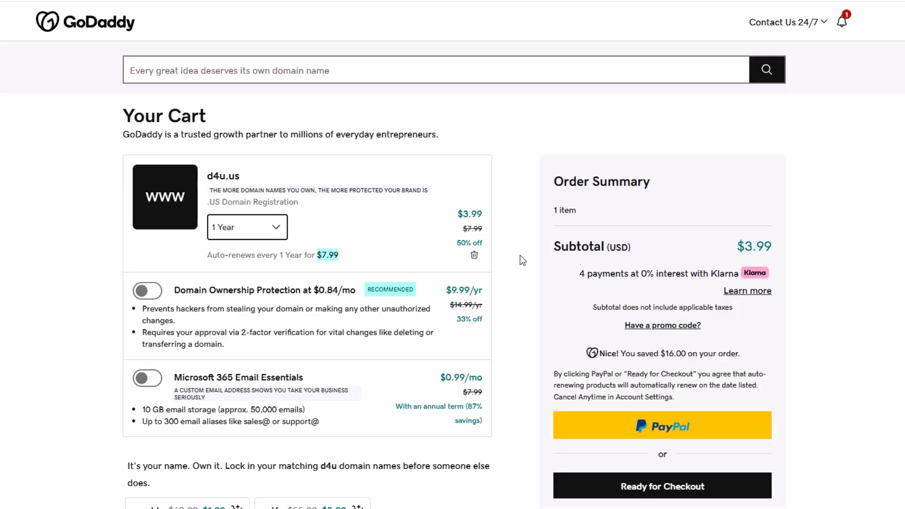
# Proceed to checkout with the one-year d4u.us registration and complete the purchase.
pyautogui.scroll(-3, 816, 330)
pyautogui.click(667, 369)
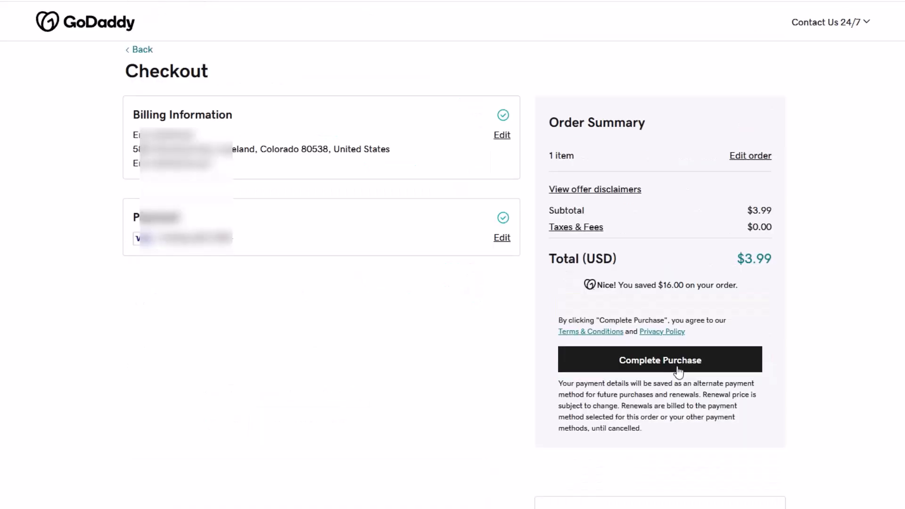
pyautogui.click(660, 359)
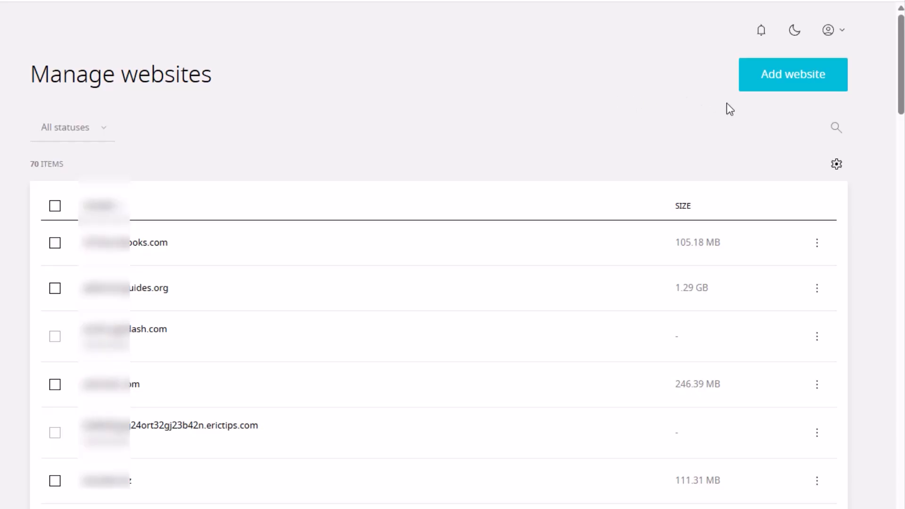
# In the web hosting control panel, add a production website started from scratch for the domain d4u.us.
pyautogui.click(770, 75)
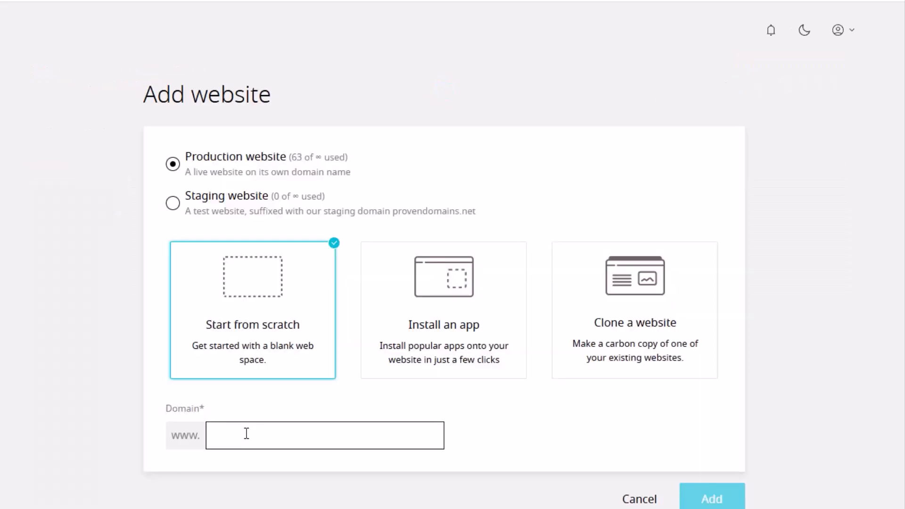
pyautogui.click(246, 433)
pyautogui.write('d4u.us')
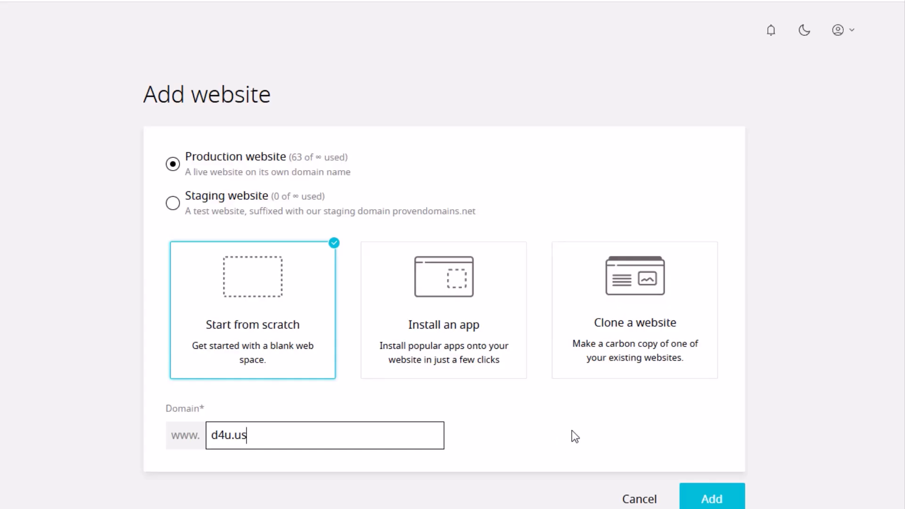
pyautogui.click(708, 497)
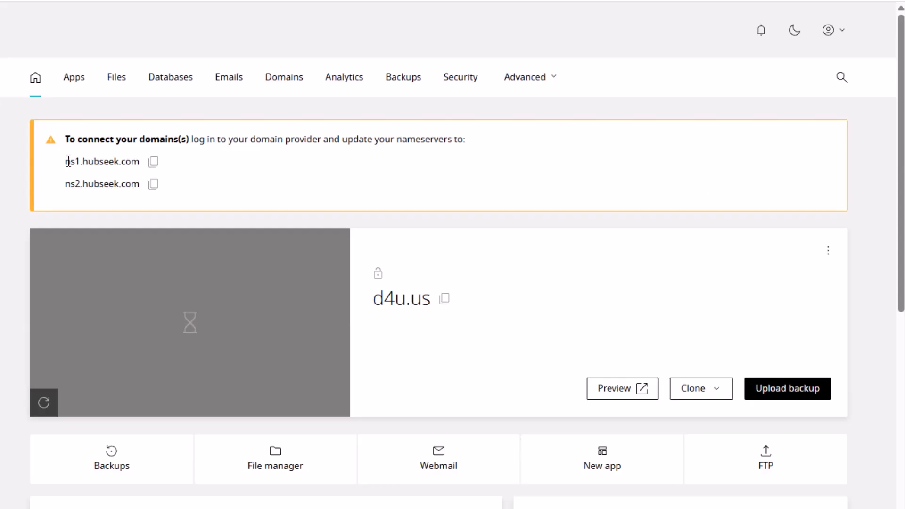
# Copy the ns1.hubseek.com nameserver from the hosting panel and open the nameserver editor for d4u.us in GoDaddy.
pyautogui.moveTo(65, 161); pyautogui.dragTo(141, 162)
pyautogui.hotkey('ctrl', 'c')
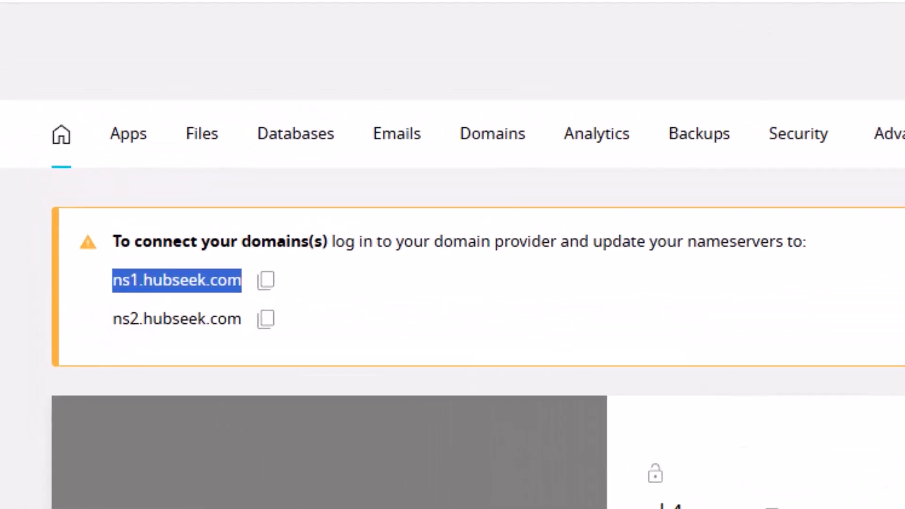
pyautogui.click(754, 1)
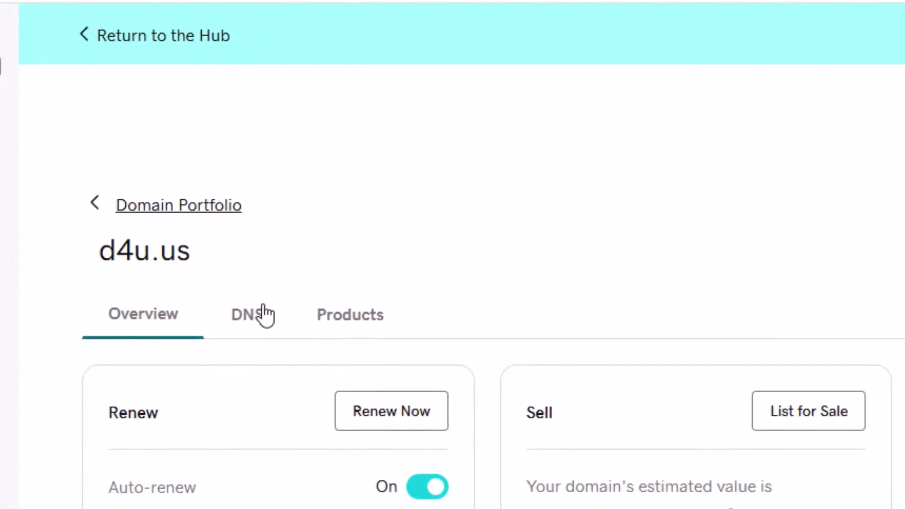
pyautogui.click(255, 315)
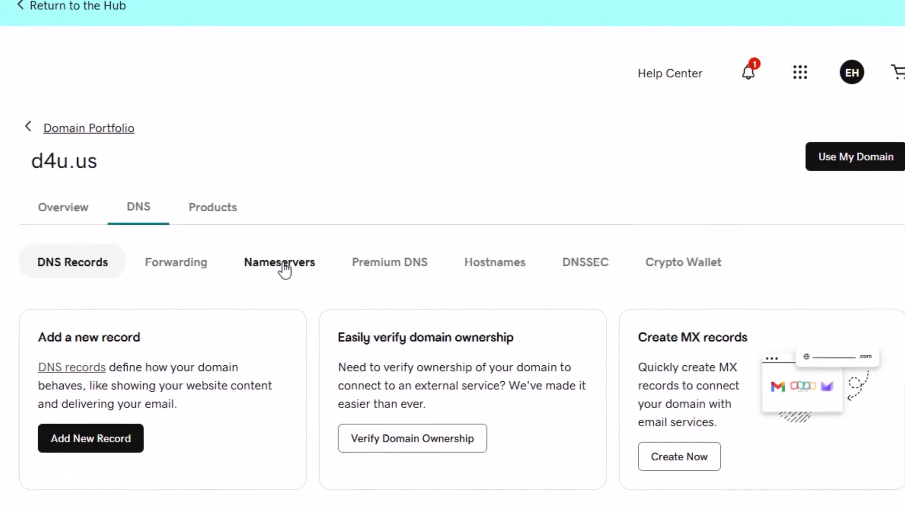
pyautogui.click(286, 271)
pyautogui.click(854, 392)
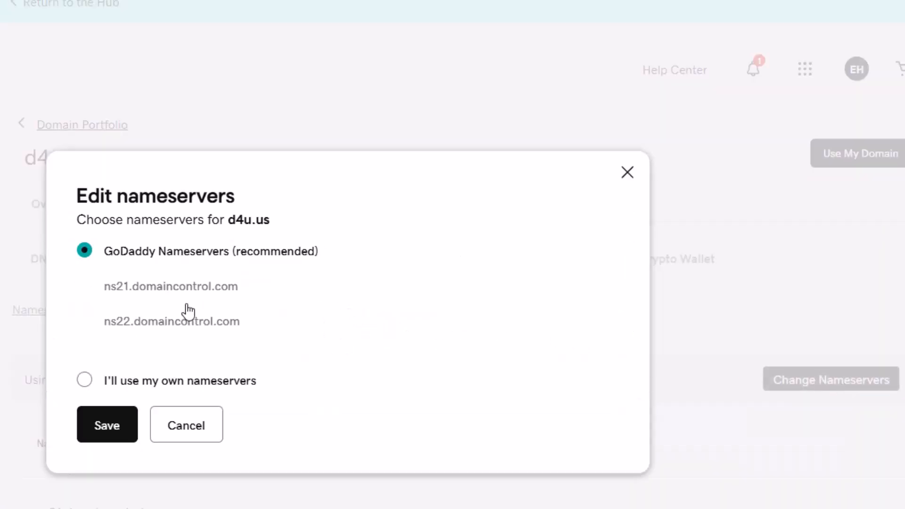
# Set d4u.us to use the custom nameservers ns1.hubseek.com and ns2.hubseek.com, save them and consent to the update.
pyautogui.click(84, 380)
pyautogui.click(177, 309)
pyautogui.hotkey('ctrl', 'v')
pyautogui.click(155, 360)
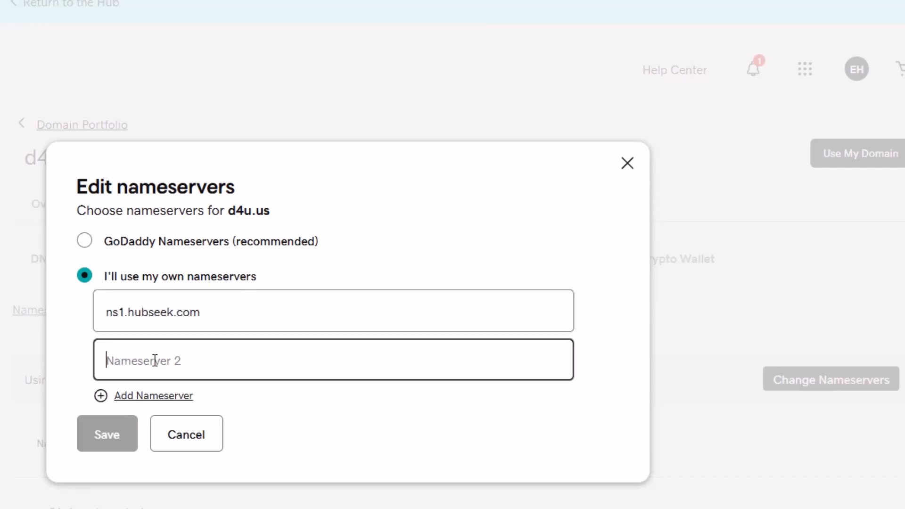
pyautogui.hotkey('ctrl', 'v')
pyautogui.moveTo(124, 361); pyautogui.dragTo(120, 361)
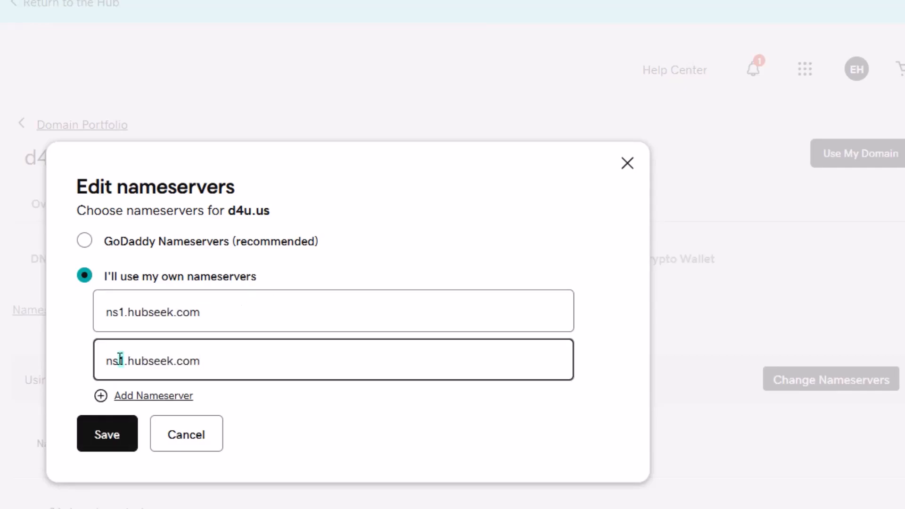
pyautogui.write('2')
pyautogui.click(277, 271)
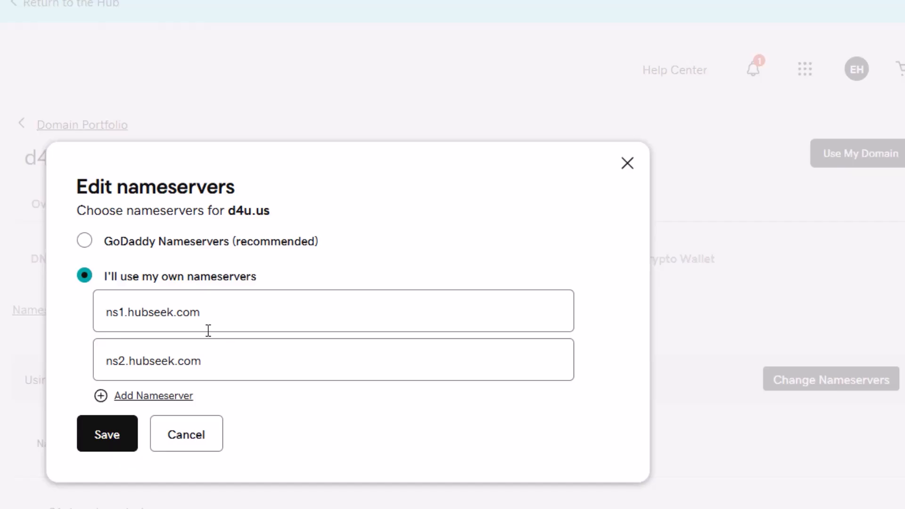
pyautogui.click(115, 440)
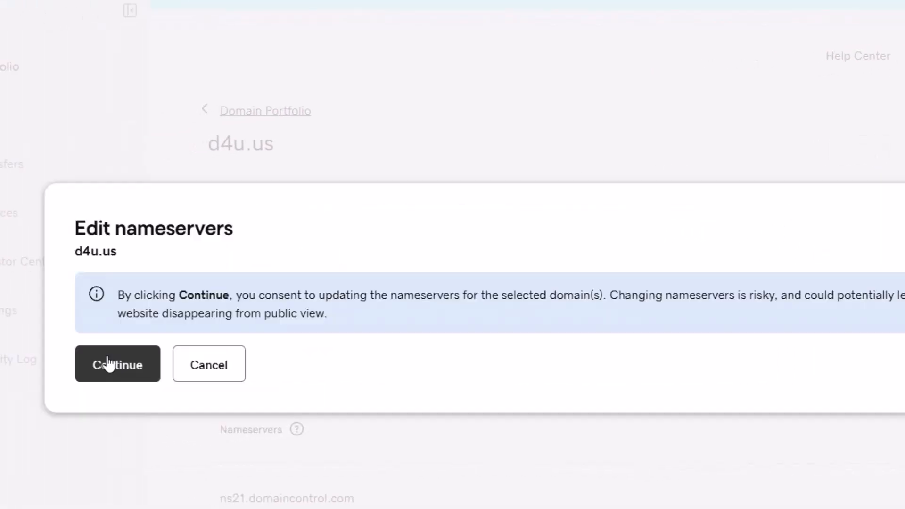
pyautogui.click(105, 364)
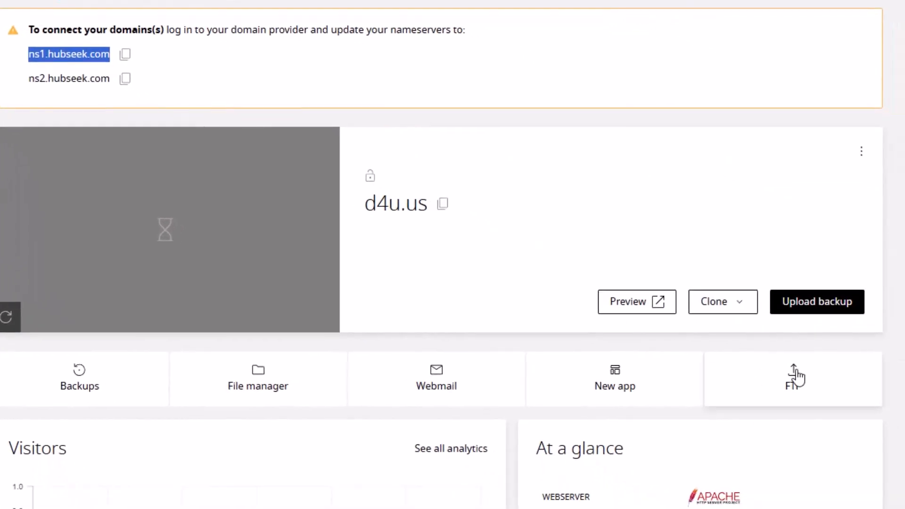
# In the hosting control panel, add an FTP account for d4u.us with a username and the account password.
pyautogui.click(797, 377)
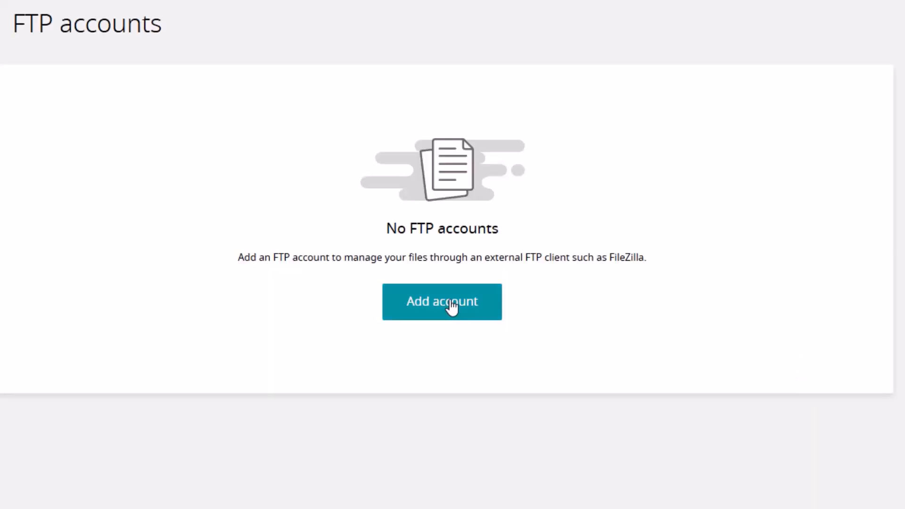
pyautogui.click(452, 306)
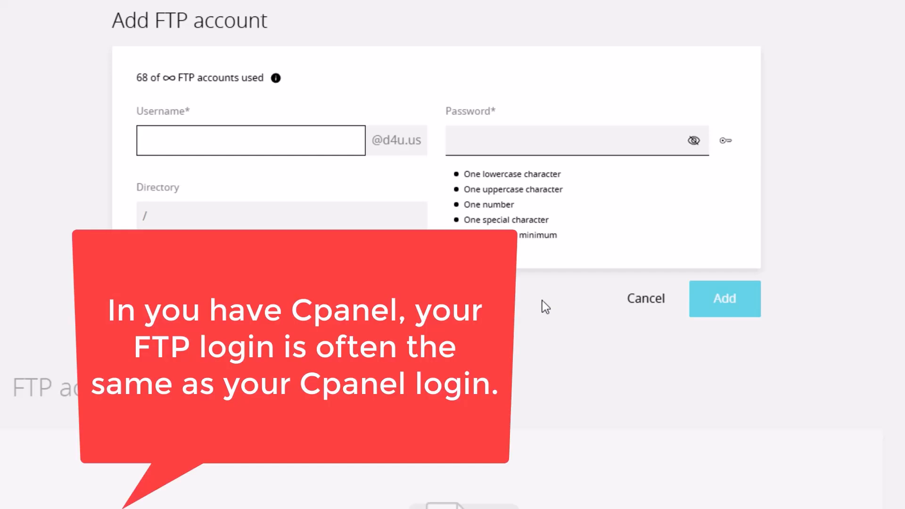
pyautogui.write('eric')
pyautogui.click(496, 140)
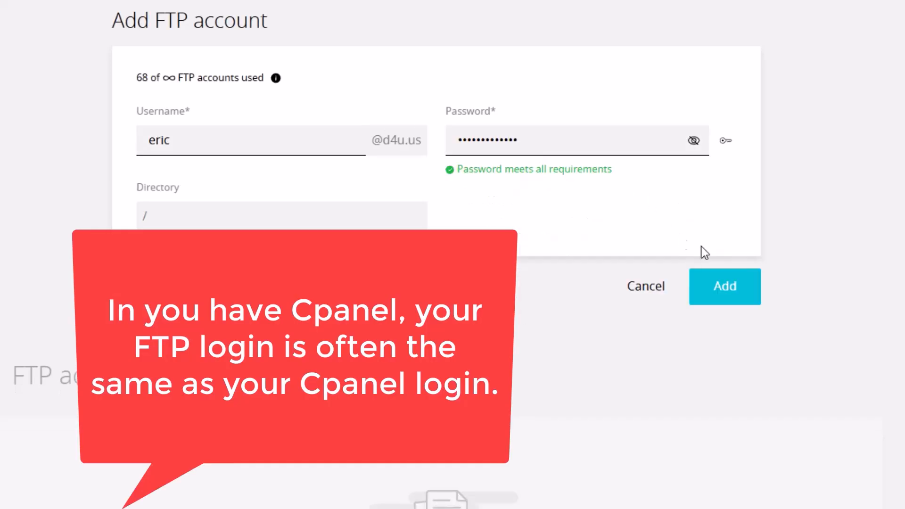
pyautogui.click(724, 286)
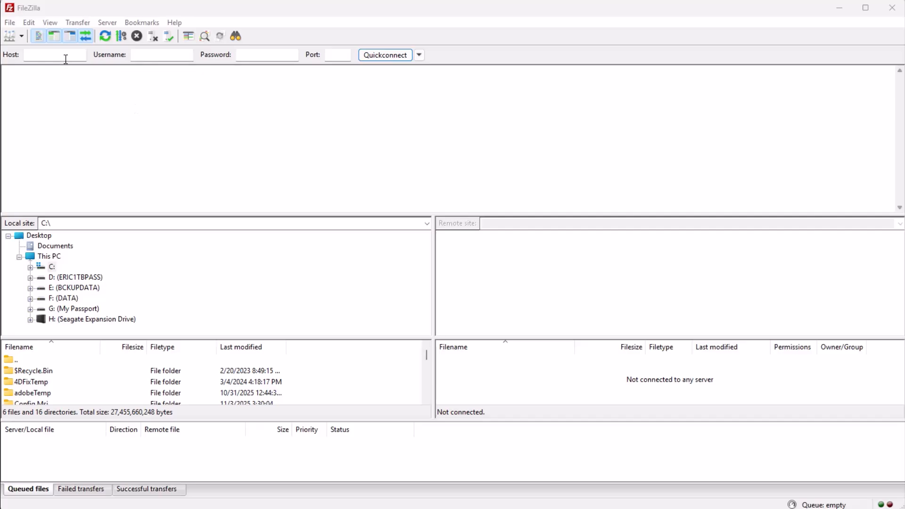
# In FileZilla, enter the host 184.164.75.154 and the full FTP username copied from the saved account details.
pyautogui.click(35, 57)
pyautogui.write('184.164.75.154')
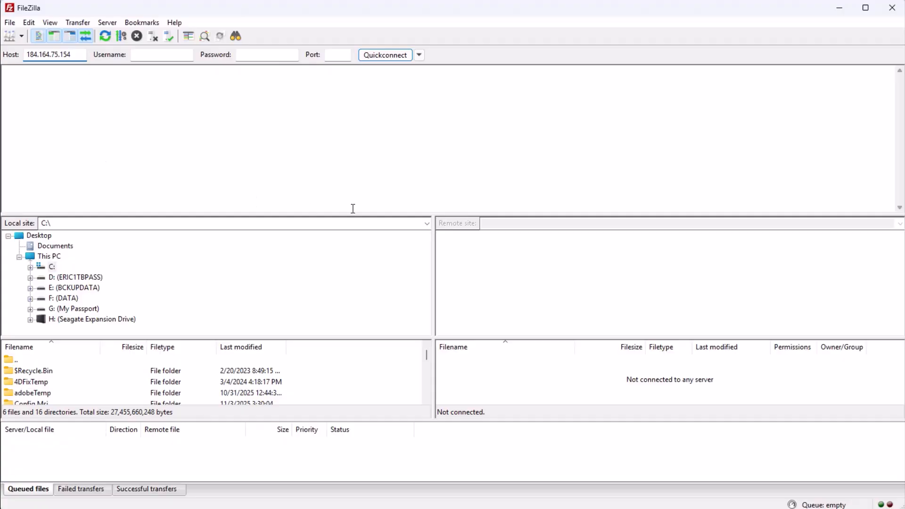
pyautogui.click(344, 508)
pyautogui.moveTo(326, 205); pyautogui.dragTo(380, 210)
pyautogui.hotkey('ctrl', 'c')
pyautogui.click(343, 508)
pyautogui.click(160, 56)
pyautogui.hotkey('ctrl', 'v')
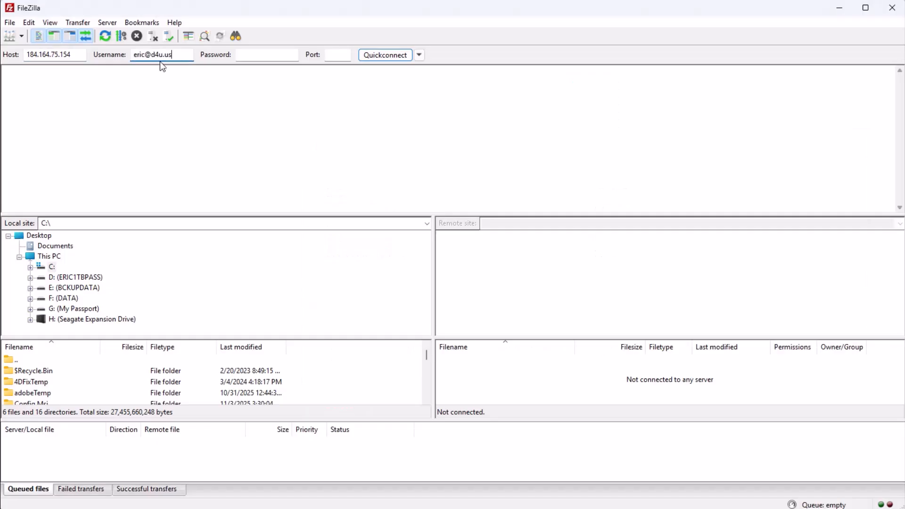
# Enter the FTP account password, connect to the server and open the remote public_html folder.
pyautogui.click(274, 53)
pyautogui.hotkey('ctrl', 'v')
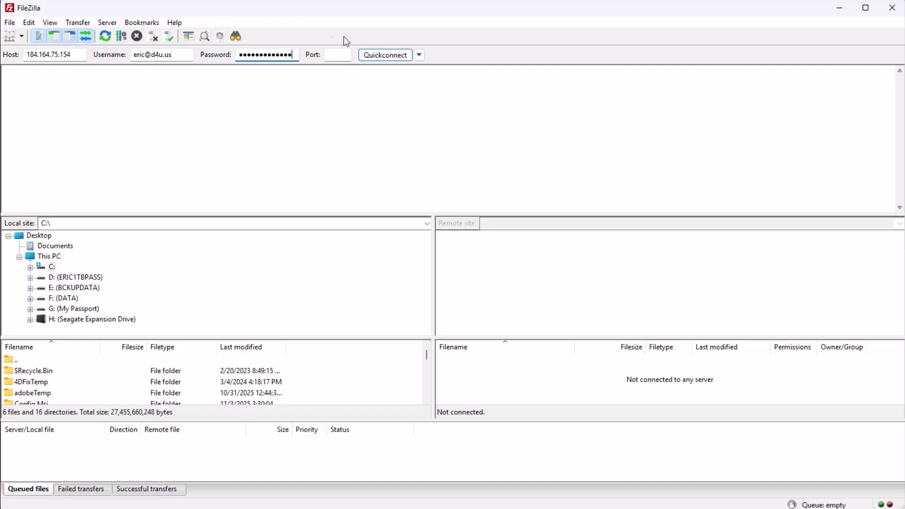
pyautogui.click(384, 57)
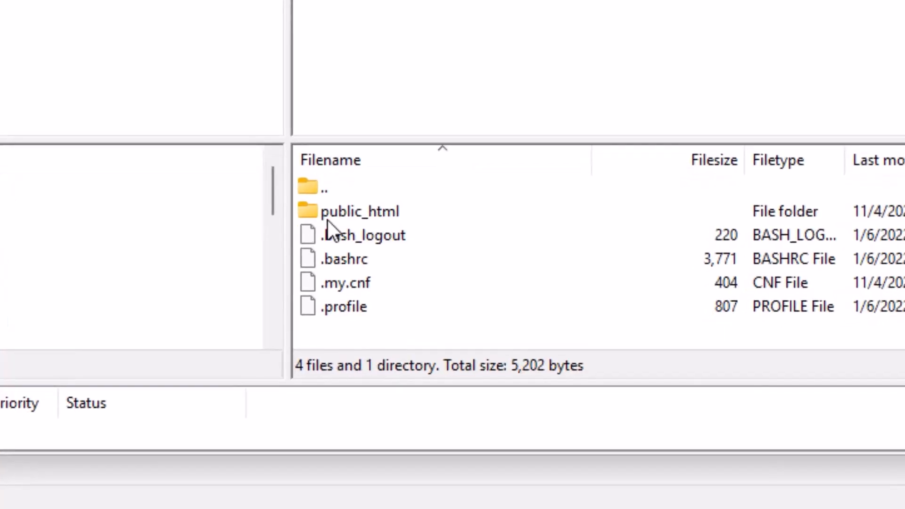
pyautogui.doubleClick(356, 211)
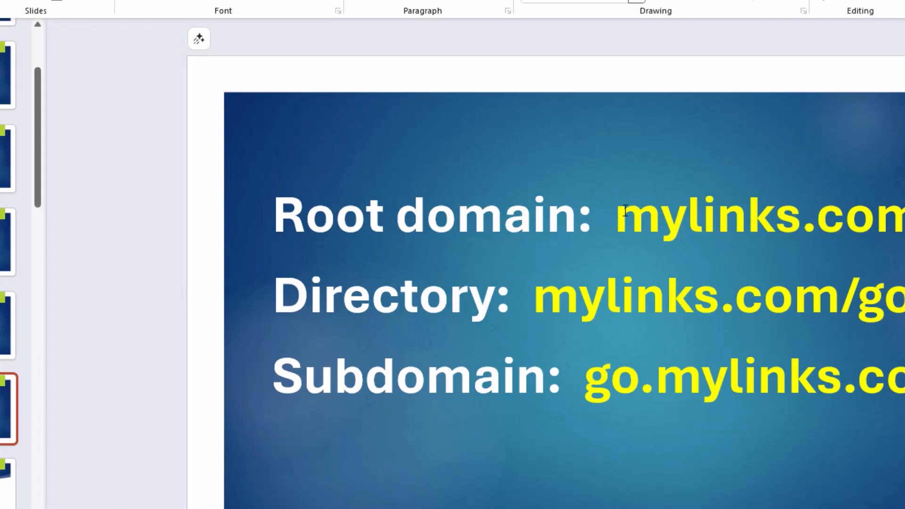
pyautogui.moveTo(624, 210); pyautogui.dragTo(844, 214)
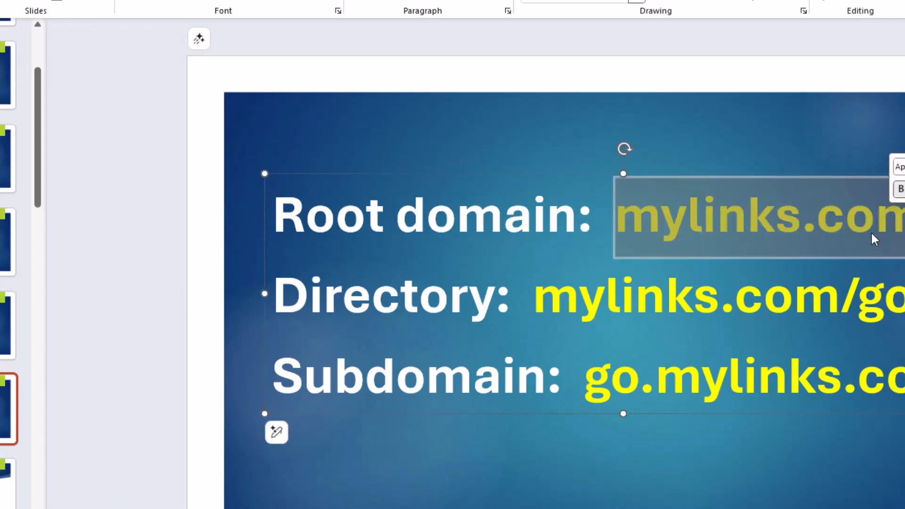
pyautogui.click(827, 263)
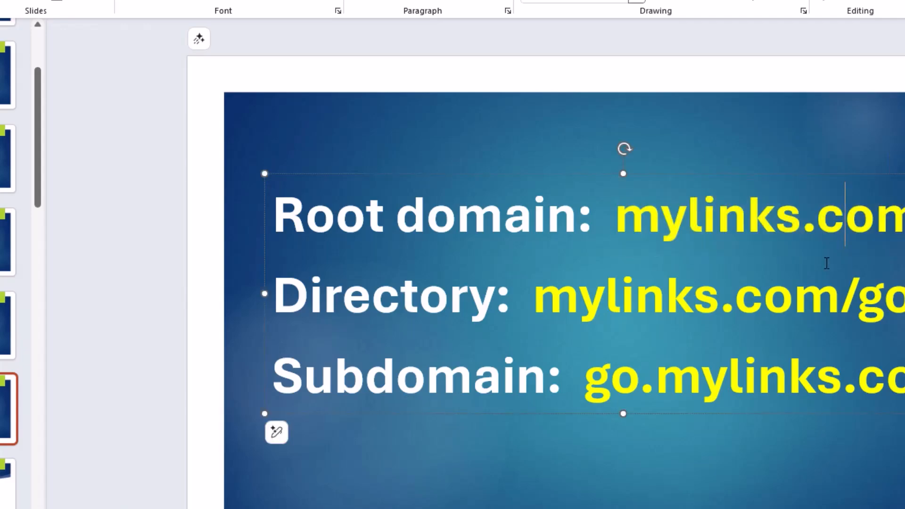
pyautogui.click(757, 283)
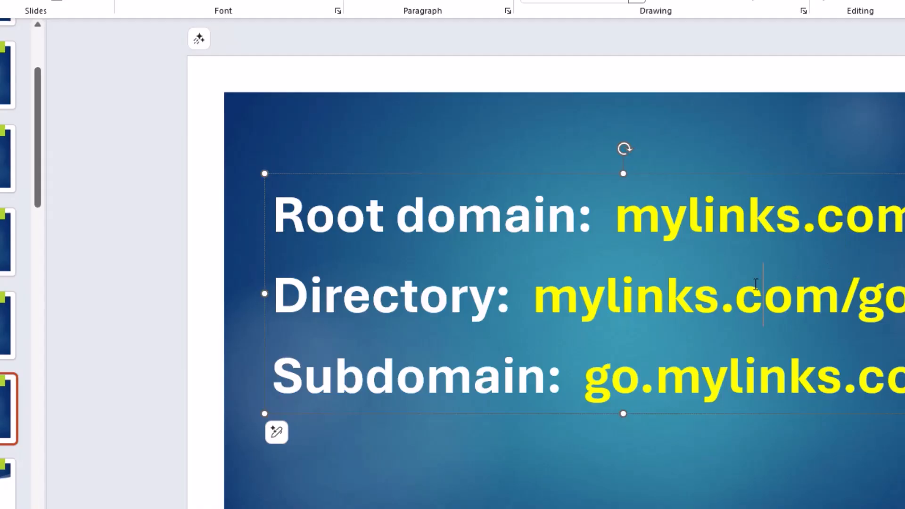
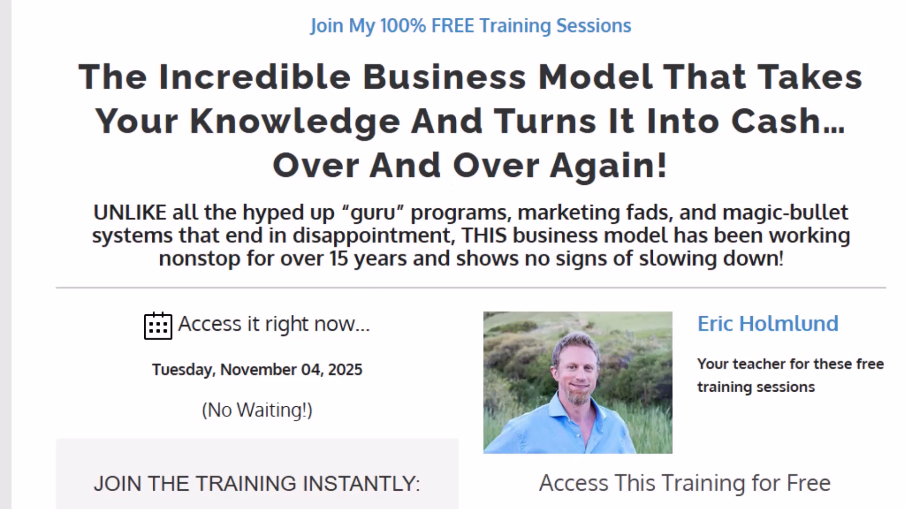
# Switch to the Link Controller link list, open the ipc link to review its destination URL, and save the link.
pyautogui.click(820, 1)
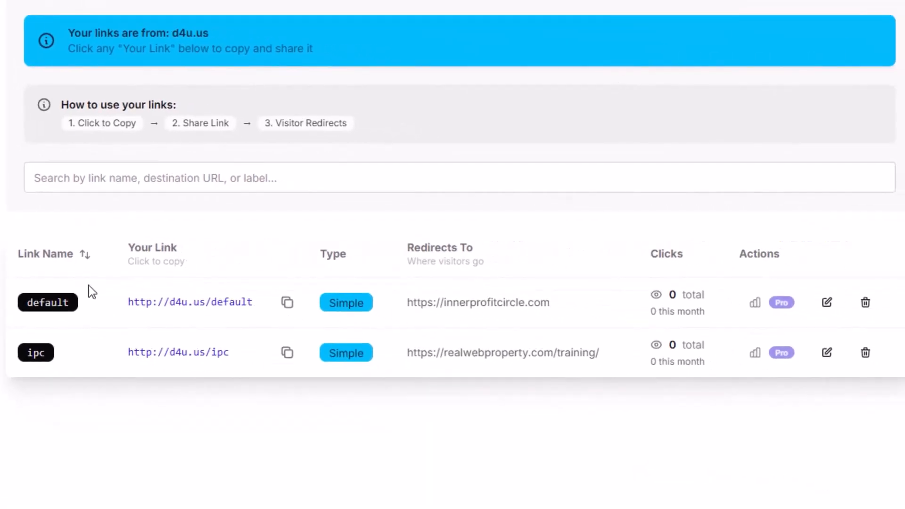
pyautogui.click(828, 356)
pyautogui.moveTo(213, 267); pyautogui.dragTo(45, 269)
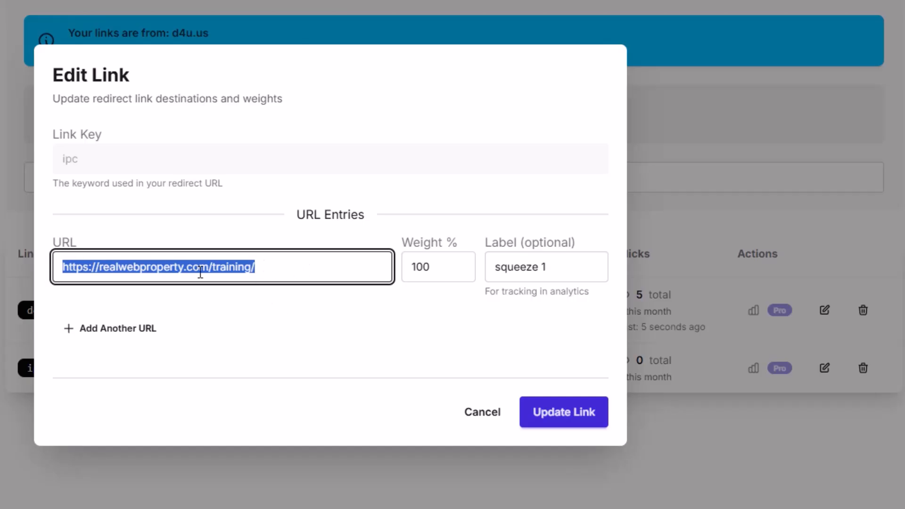
pyautogui.click(561, 418)
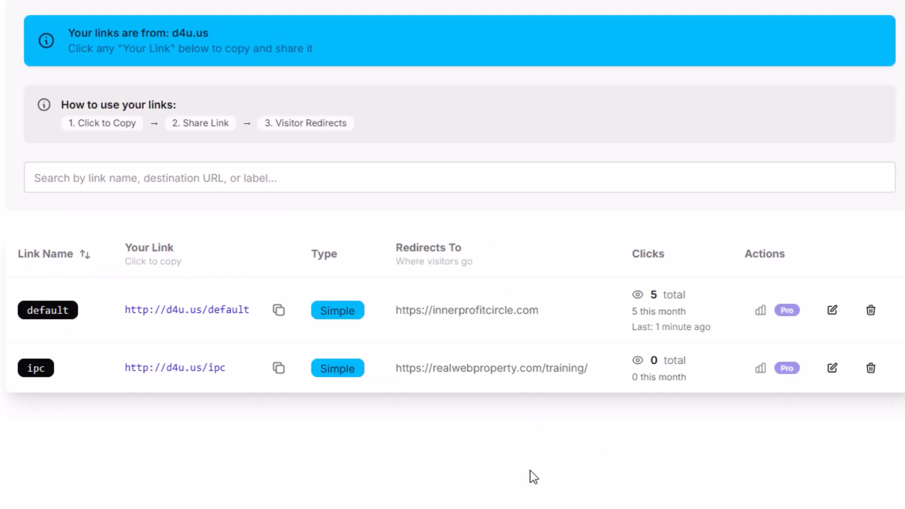
pyautogui.click(834, 368)
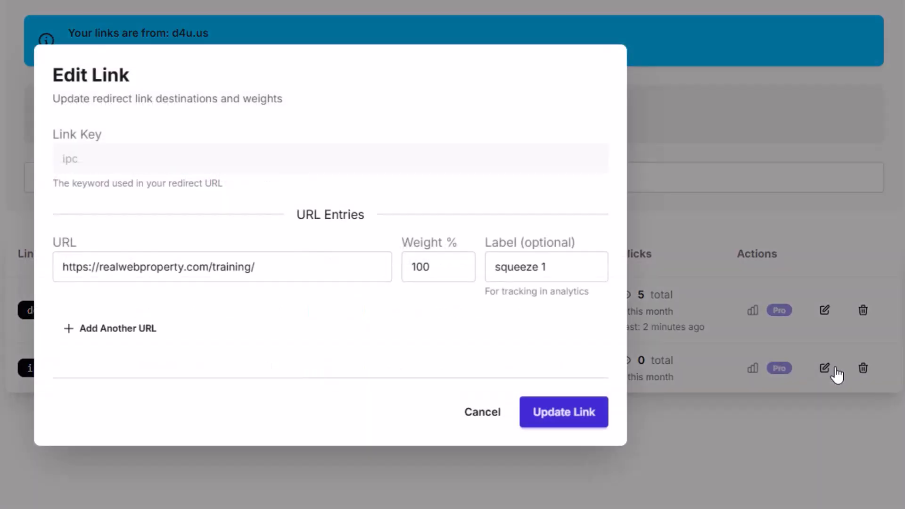
pyautogui.click(136, 335)
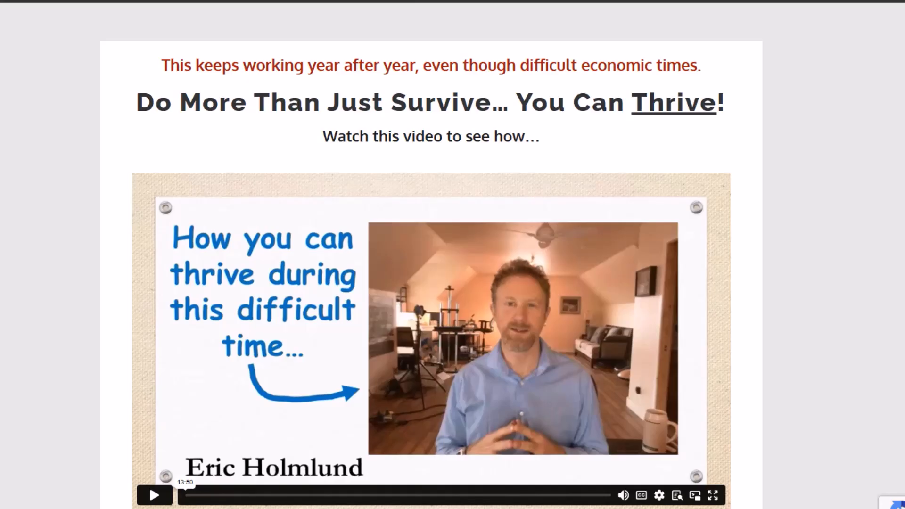
pyautogui.hotkey('ctrl', 'l')
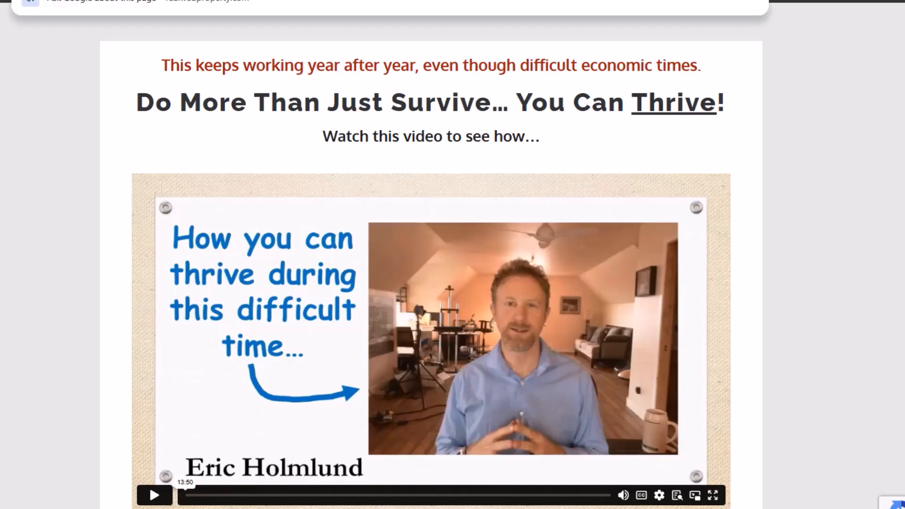
pyautogui.click(253, 51)
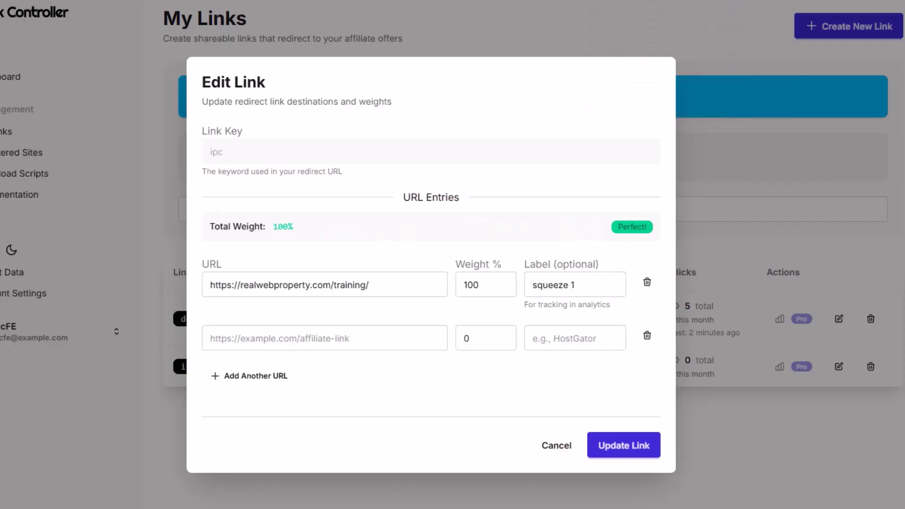
pyautogui.click(312, 339)
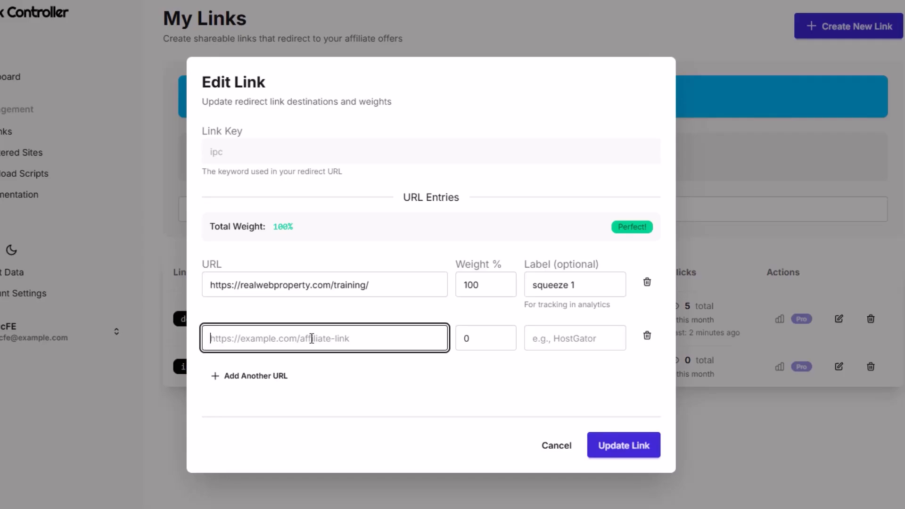
pyautogui.write('https://realwebproperty.com/thrive/')
# Set the weight of both ipc link URLs to 50 percent and label the thrive entry "sales page".
pyautogui.moveTo(483, 286); pyautogui.dragTo(445, 284)
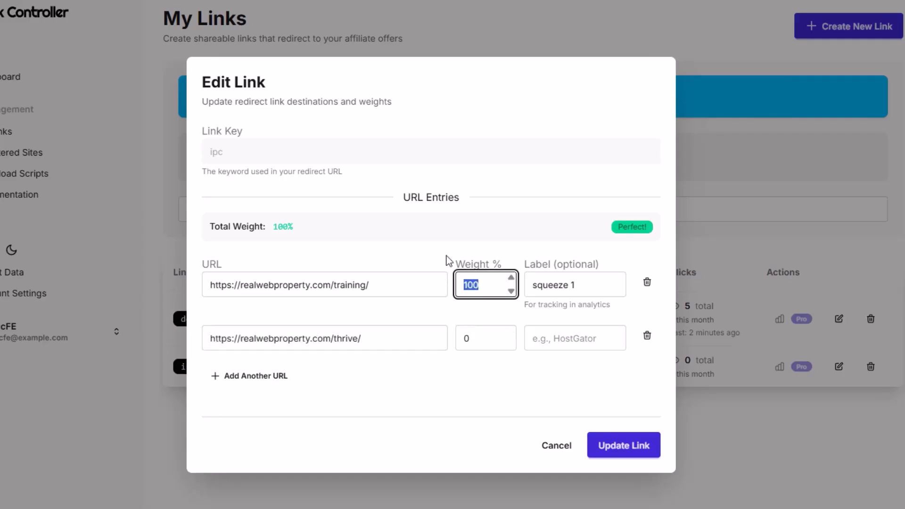
pyautogui.write('50')
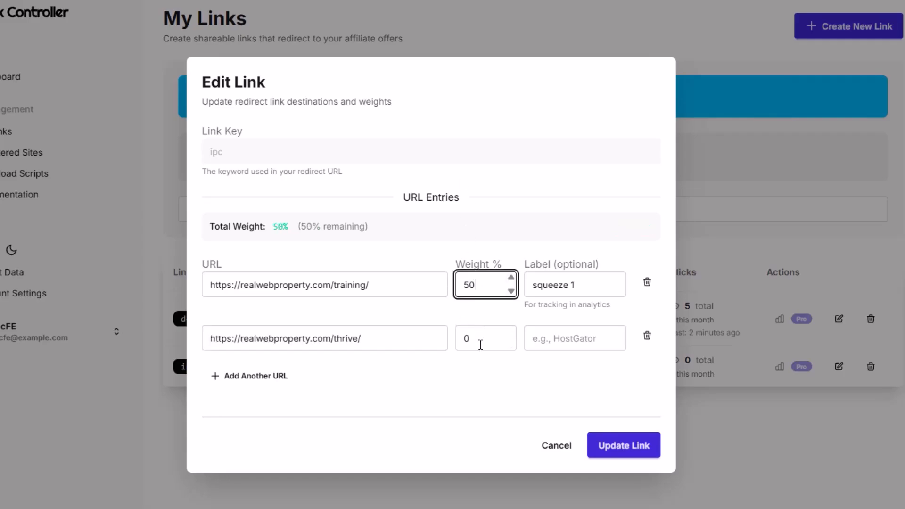
pyautogui.click(483, 338)
pyautogui.moveTo(482, 339); pyautogui.dragTo(443, 330)
pyautogui.write('50')
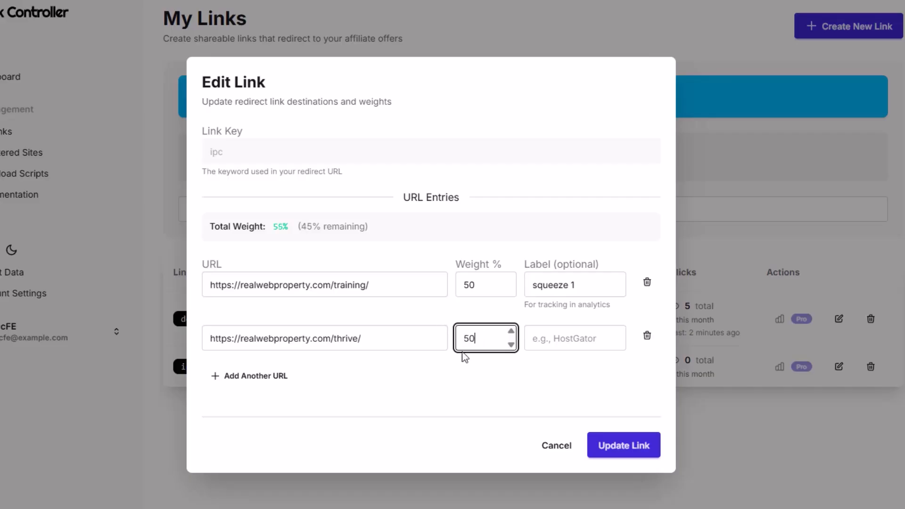
pyautogui.click(475, 375)
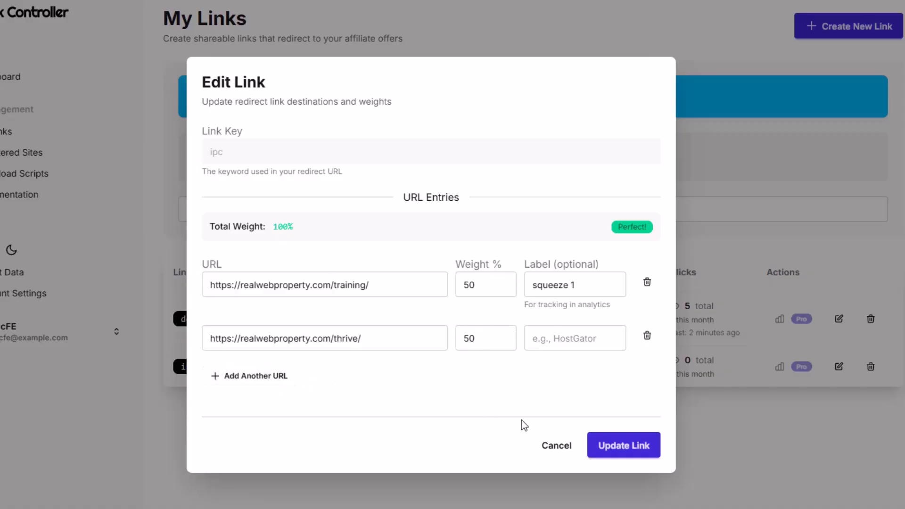
pyautogui.click(576, 338)
pyautogui.write('sales page')
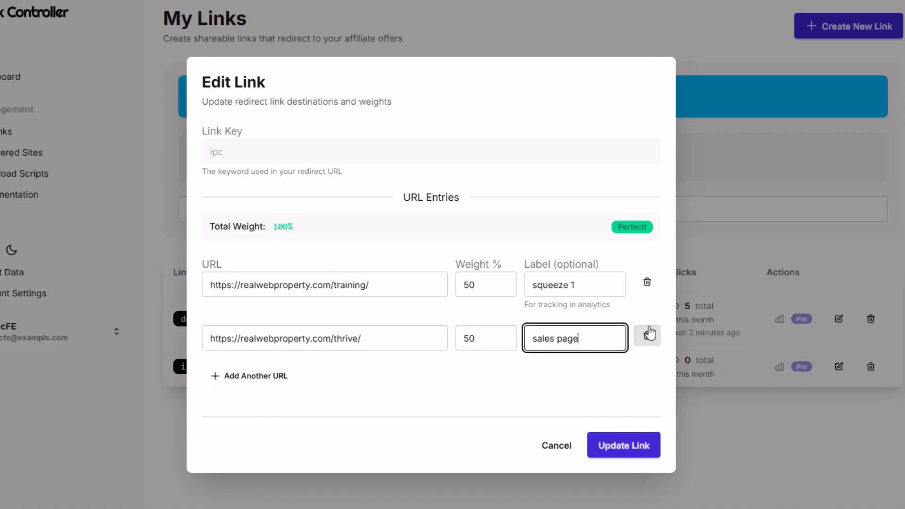
# Save the updated ipc link and open the list of registered sites.
pyautogui.click(647, 440)
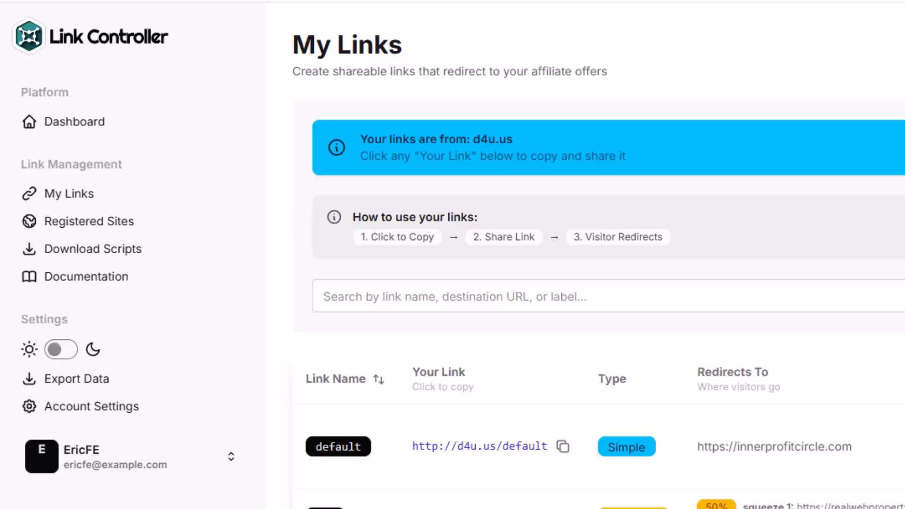
pyautogui.click(75, 225)
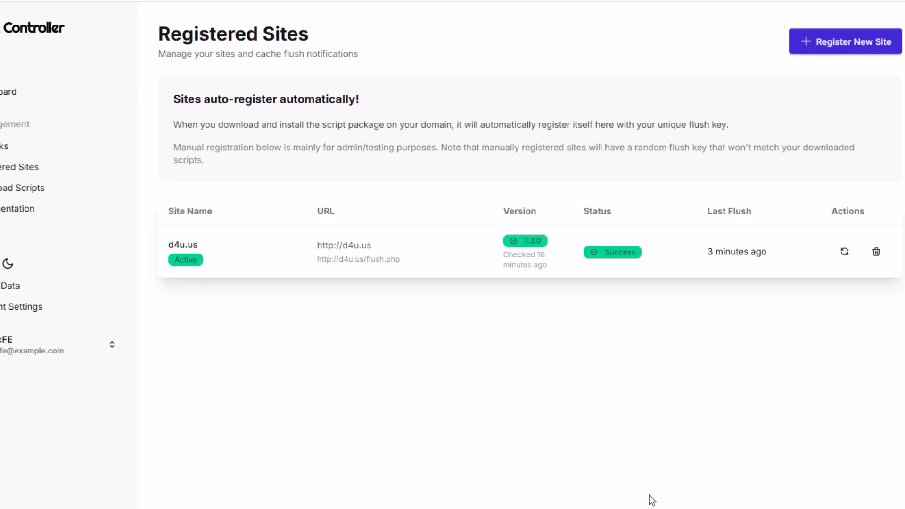
# Switch to FileZilla, connect to the saved ERICSTIPS.COM server in a new connection and open its remote public_html folder.
pyautogui.click(670, 508)
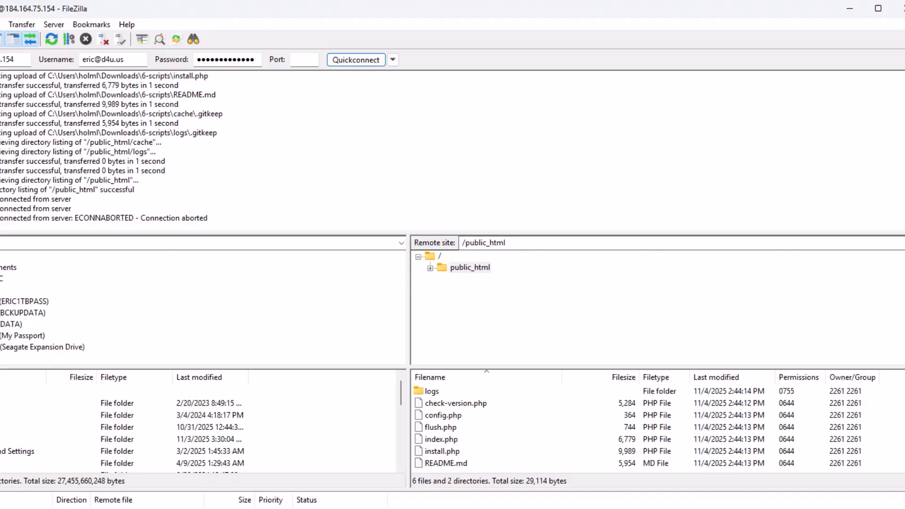
pyautogui.click(393, 60)
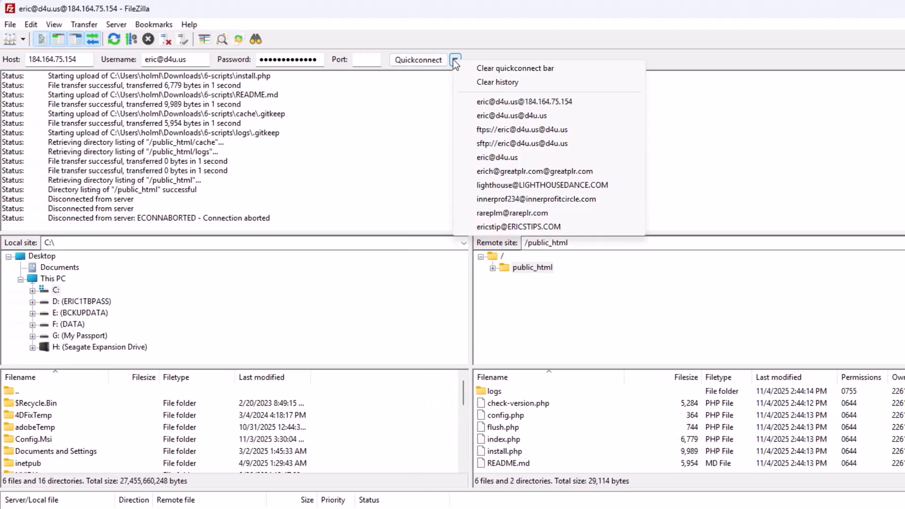
pyautogui.click(535, 228)
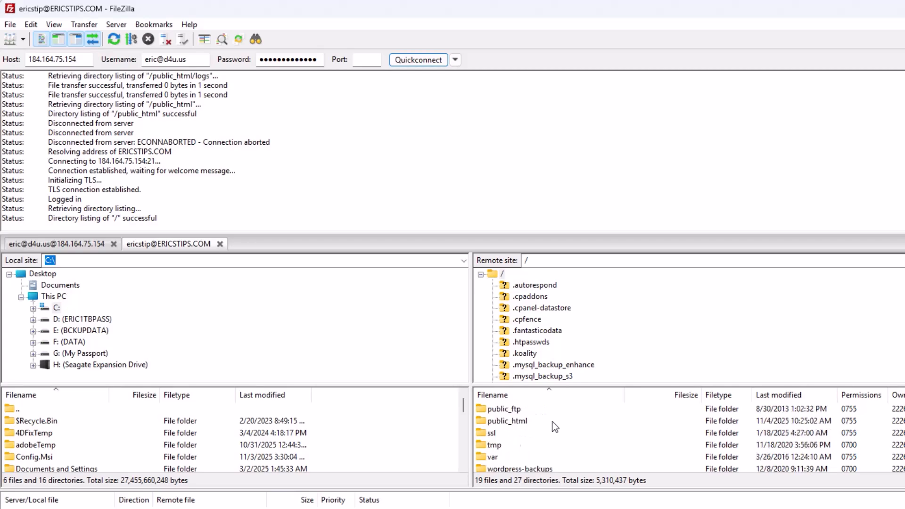
pyautogui.doubleClick(513, 457)
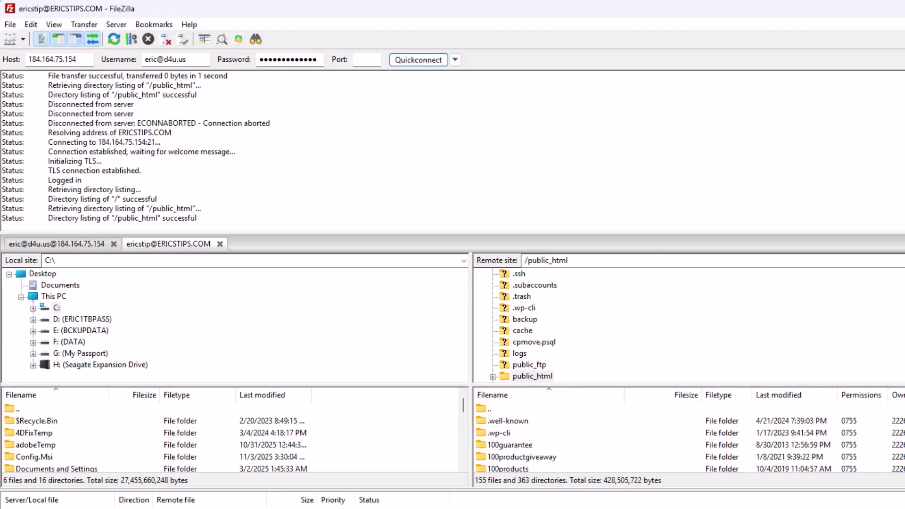
# Create a directory named "links" inside the remote public_html folder and open it.
pyautogui.rightClick(900, 420)
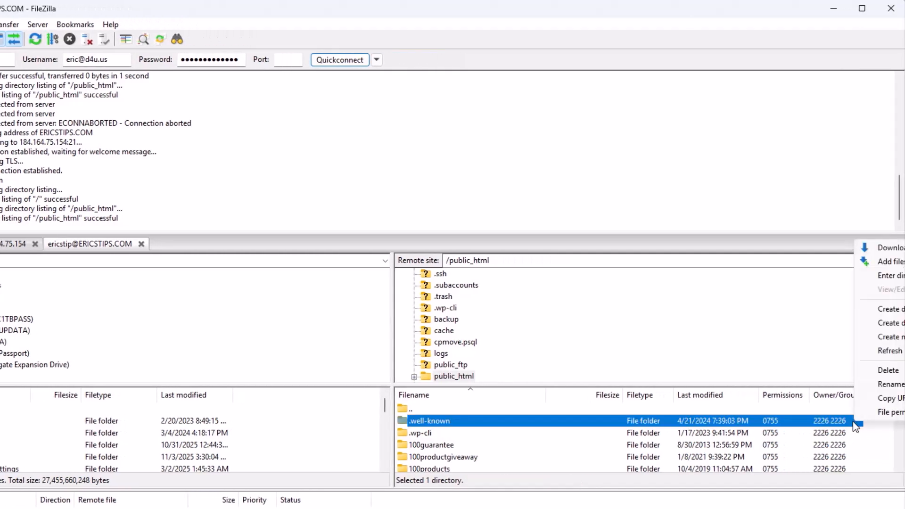
pyautogui.click(889, 309)
pyautogui.write('links')
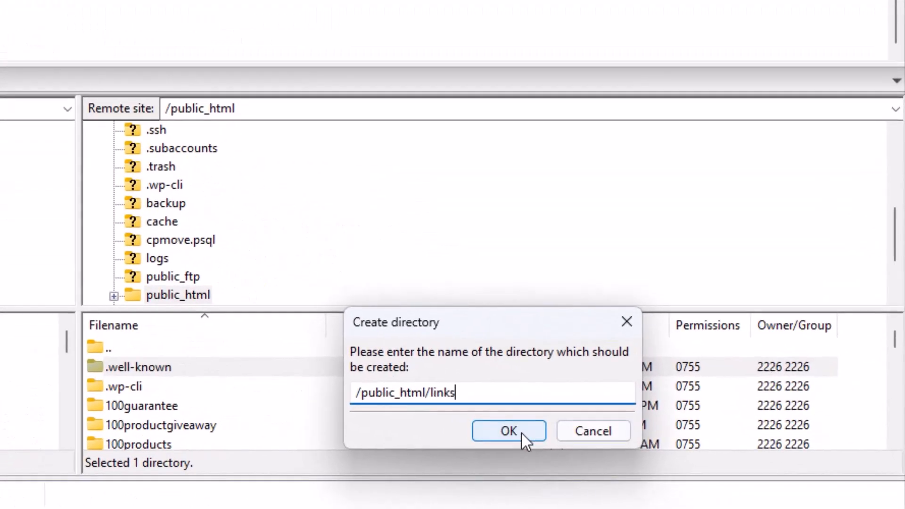
pyautogui.click(673, 461)
pyautogui.click(113, 367)
pyautogui.doubleClick(122, 366)
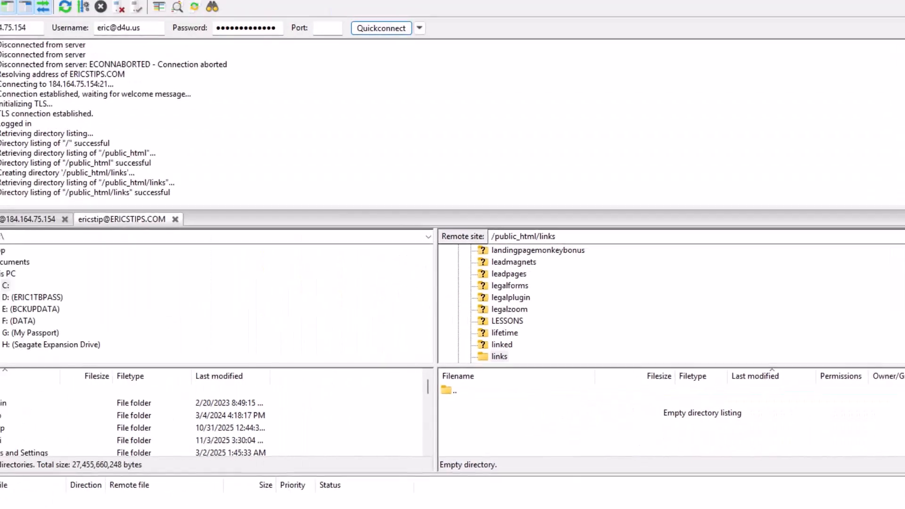
# Switch to the browser, run the installer at ericstips.com/links/install.php and review the installation report, including the site registration section.
pyautogui.moveTo(1, 64); pyautogui.dragTo(247, 50)
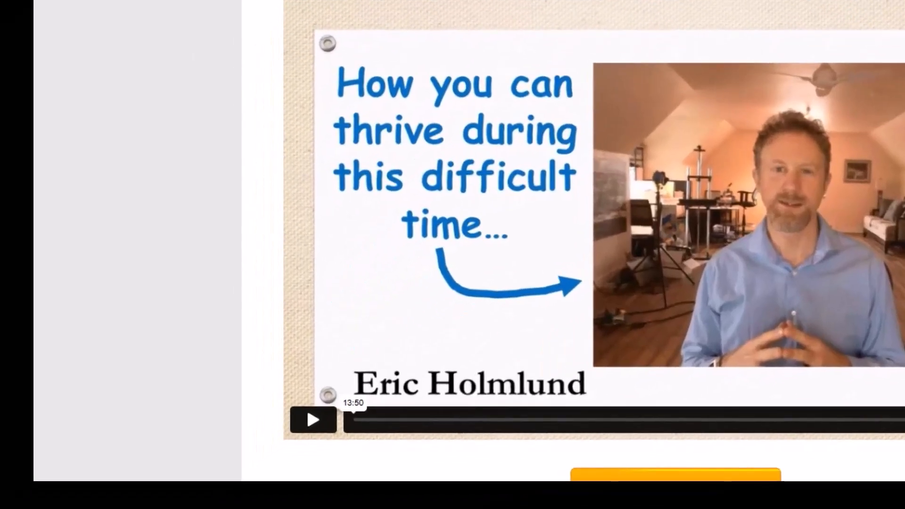
pyautogui.press('Return')
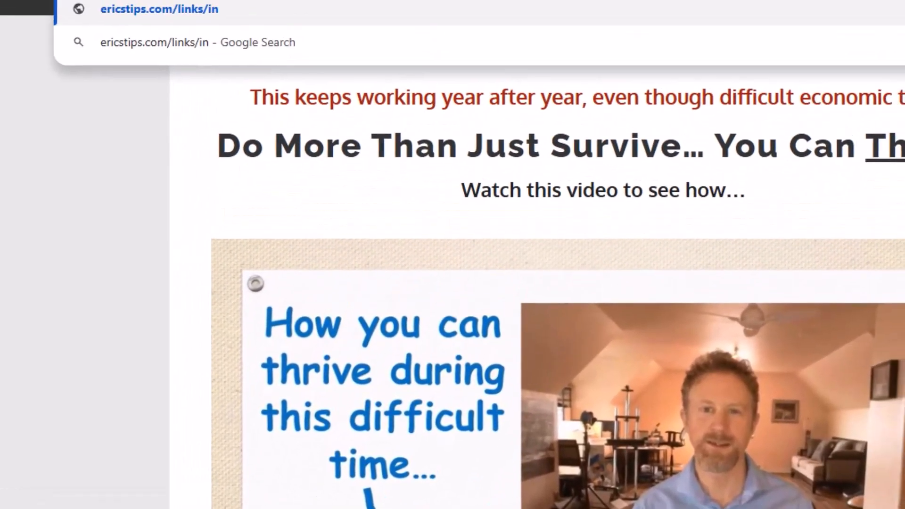
pyautogui.write('stall.php')
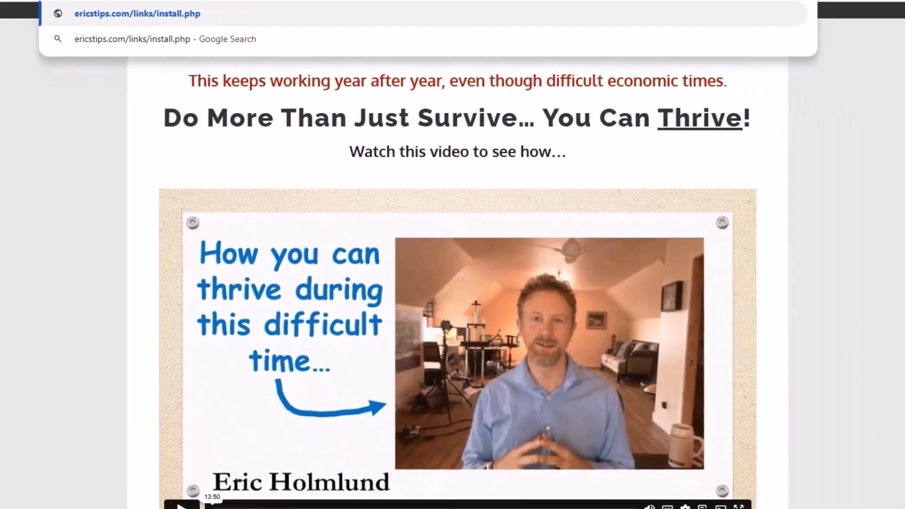
pyautogui.press('Return')
pyautogui.scroll(-7, 616, 241)
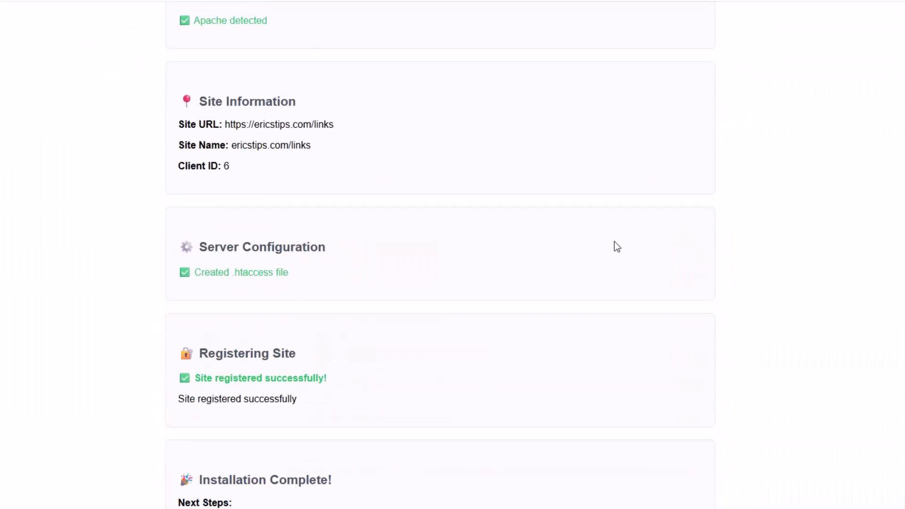
pyautogui.moveTo(196, 227); pyautogui.dragTo(328, 226)
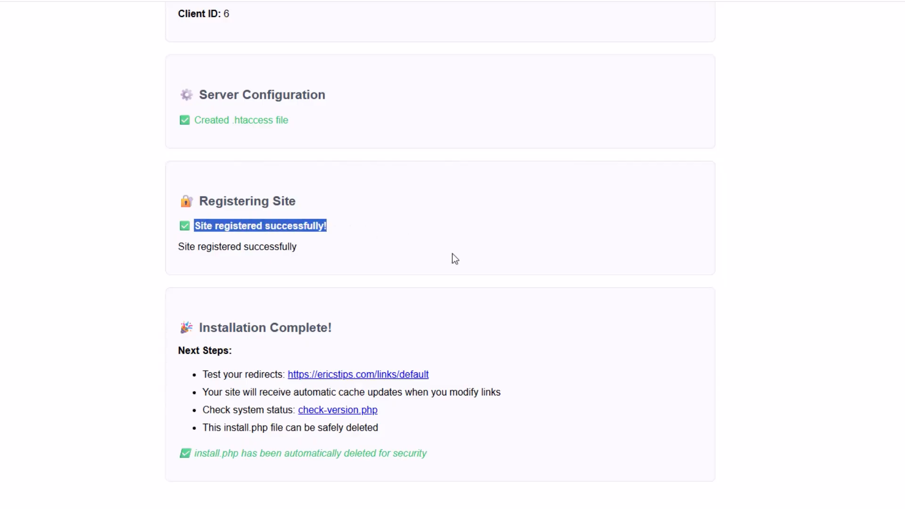
pyautogui.scroll(7, 485, 325)
pyautogui.scroll(-7, 482, 337)
pyautogui.scroll(7, 532, 279)
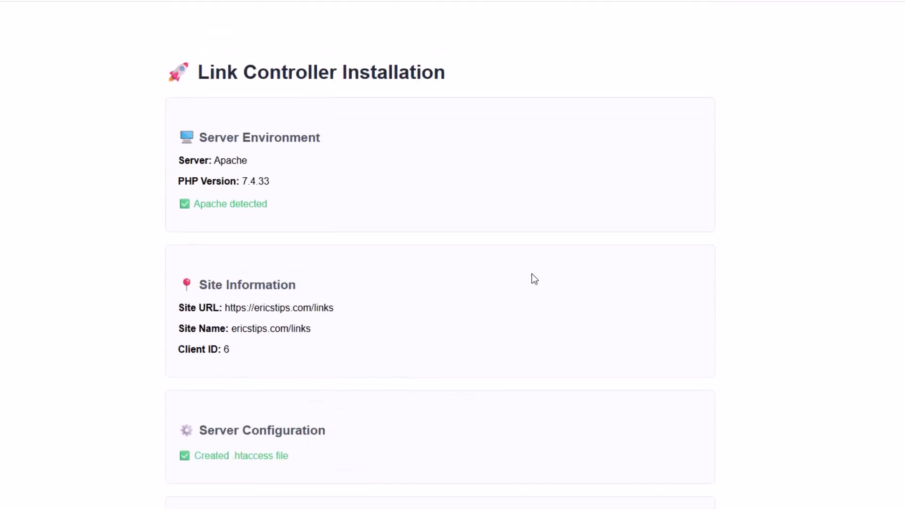
# Return to Link Controller, open the link list and set the site for sharing links to ericstips.com/links.
pyautogui.click(621, 1)
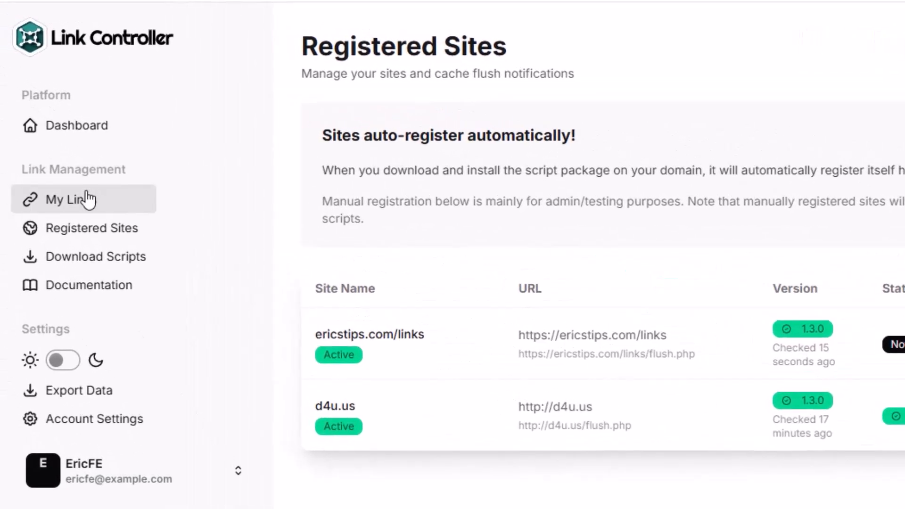
pyautogui.click(87, 199)
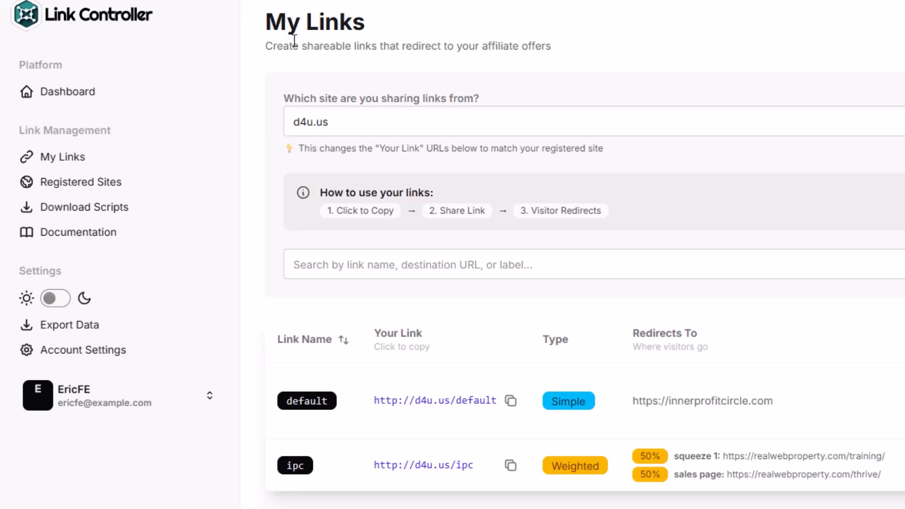
pyautogui.click(439, 118)
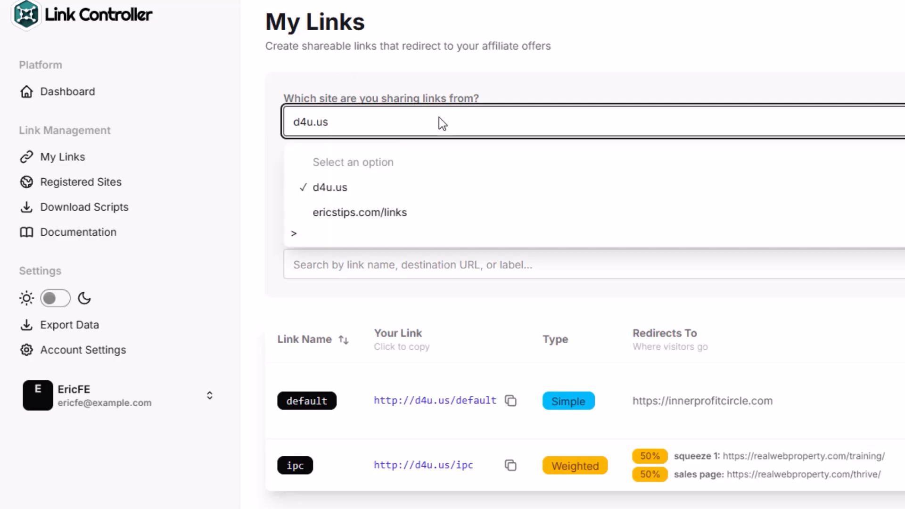
pyautogui.click(346, 221)
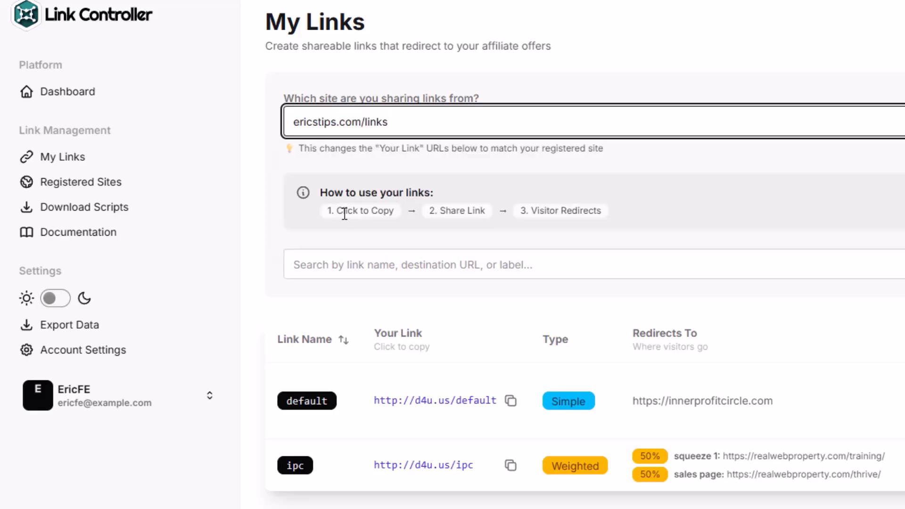